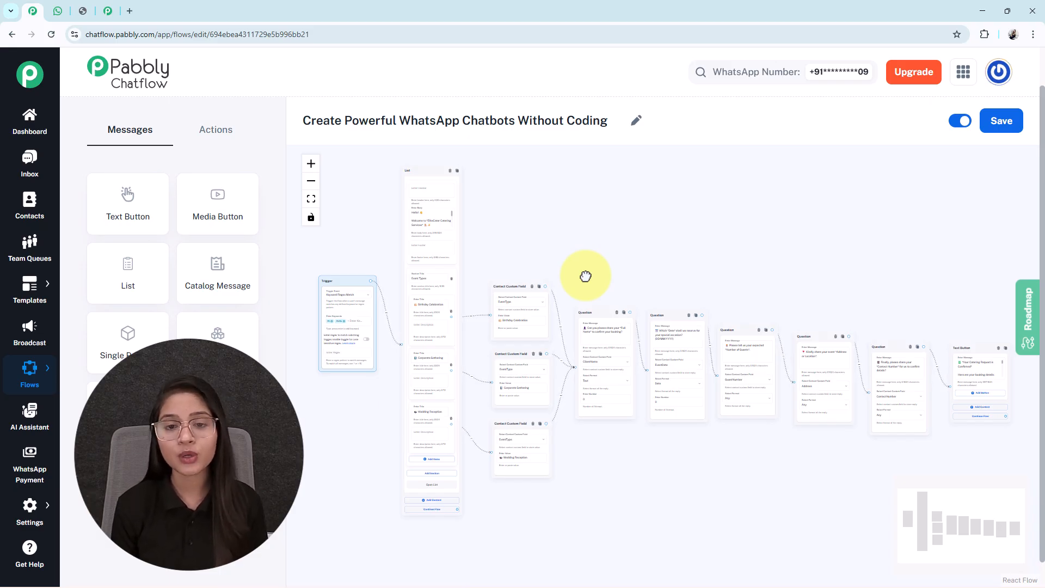
# Switch to WhatsApp Web and send "Hi" in the Any Business chat to start the catering chatbot.
pyautogui.click(58, 11)
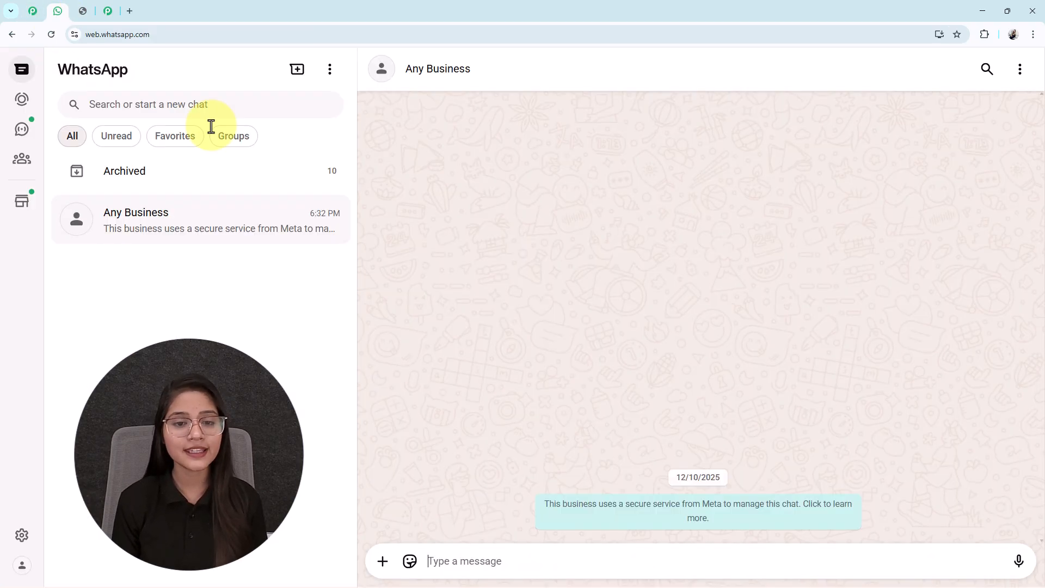
pyautogui.write('h')
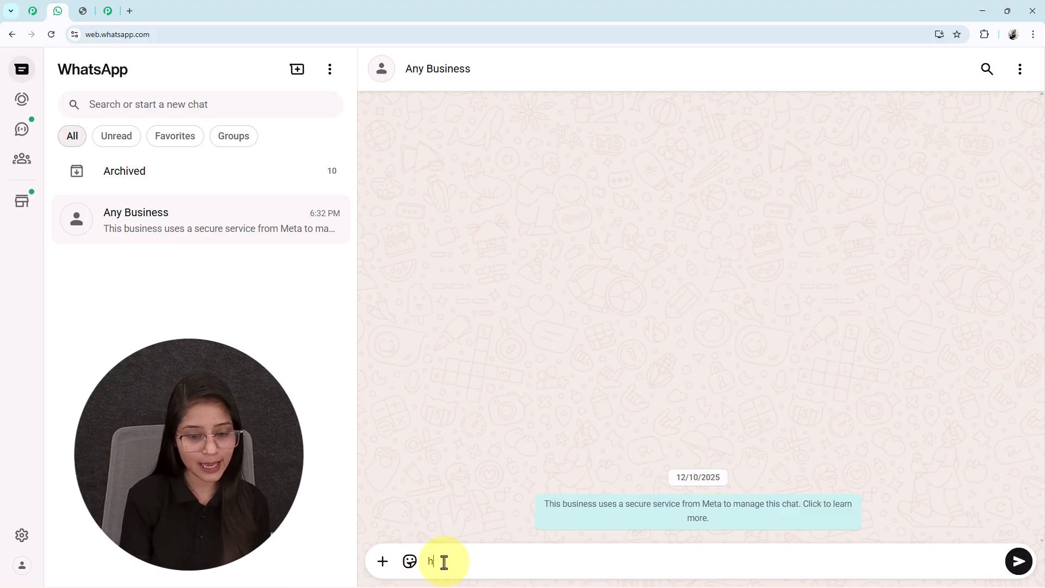
pyautogui.write('i')
pyautogui.press('Return')
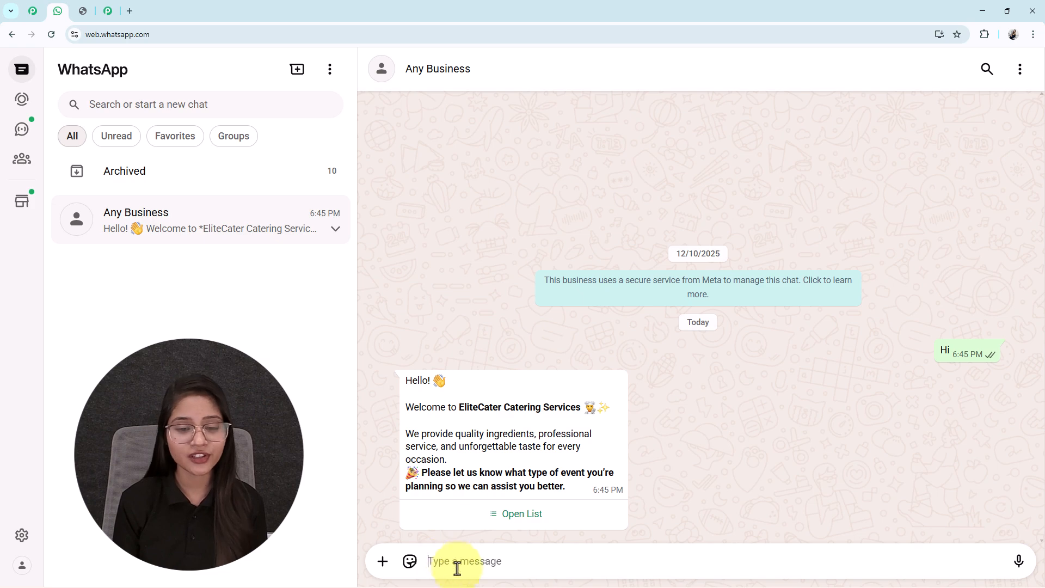
# Open the chatbot's event type list and send Birthday Celebration as the choice.
pyautogui.click(506, 514)
pyautogui.press('Escape')
pyautogui.click(520, 525)
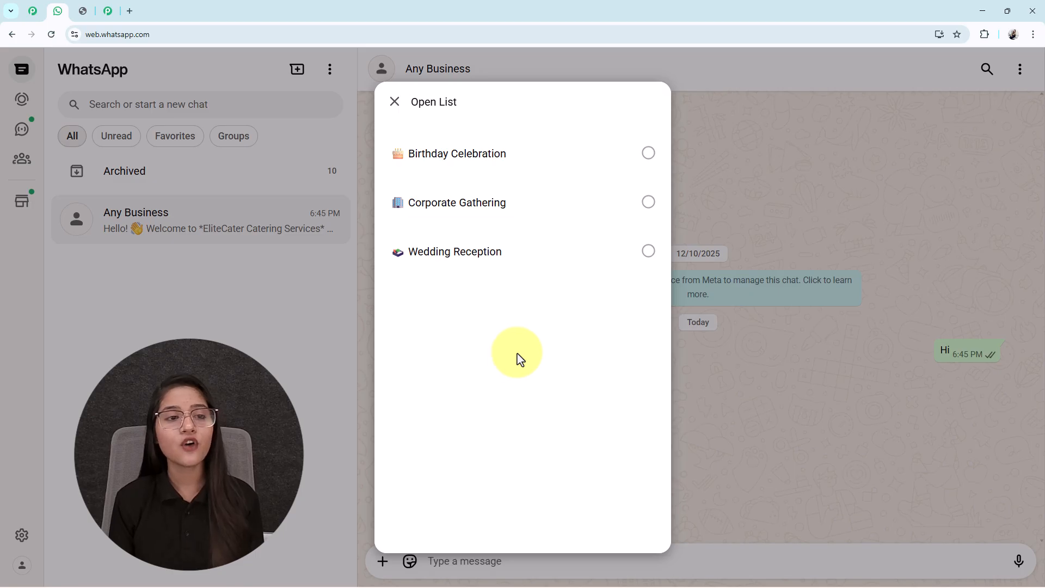
pyautogui.click(502, 153)
pyautogui.click(629, 511)
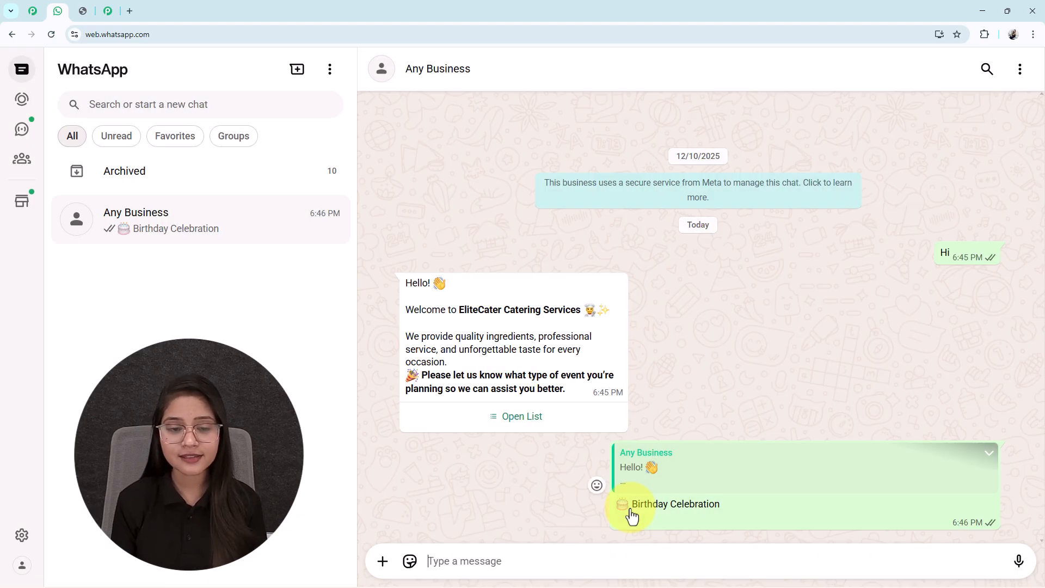
# Answer the chatbot's booking question with the customer's full name.
pyautogui.click(473, 567)
pyautogui.write('T')
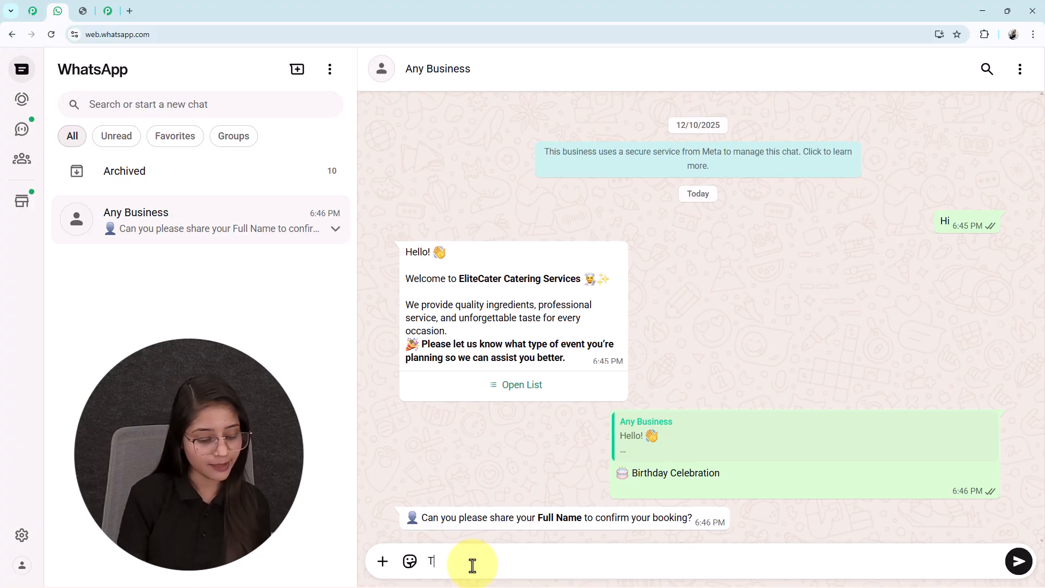
pyautogui.write('est User')
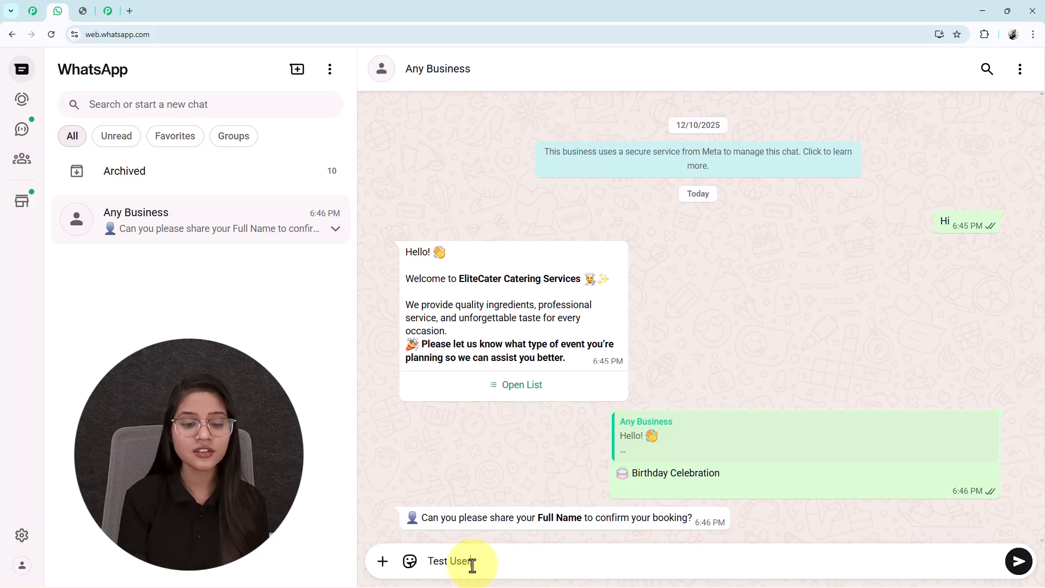
pyautogui.press('Return')
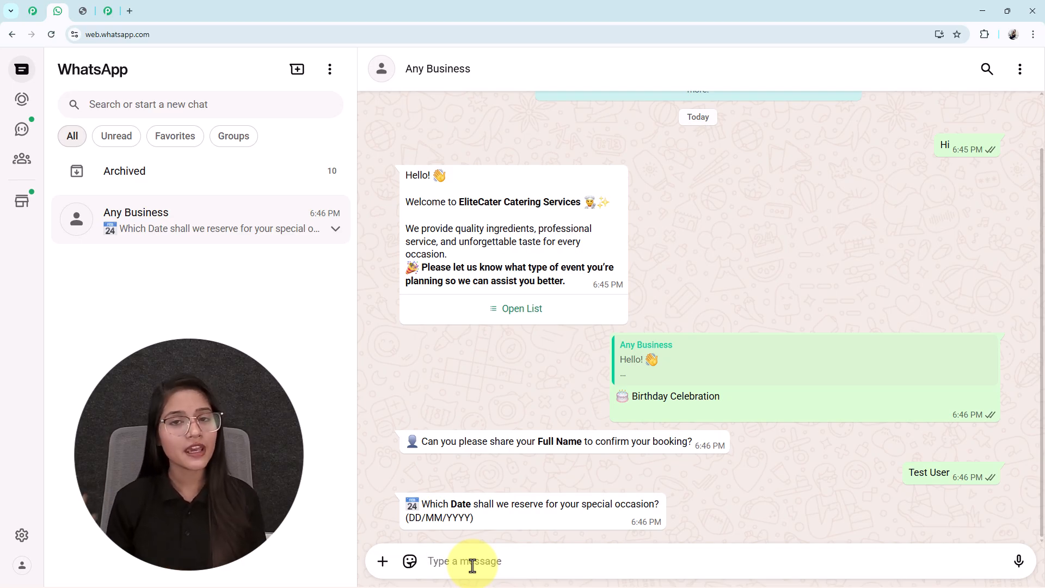
# Answer the chatbot with 12/01/2025 as the event date and 200 as the number of guests.
pyautogui.write('1')
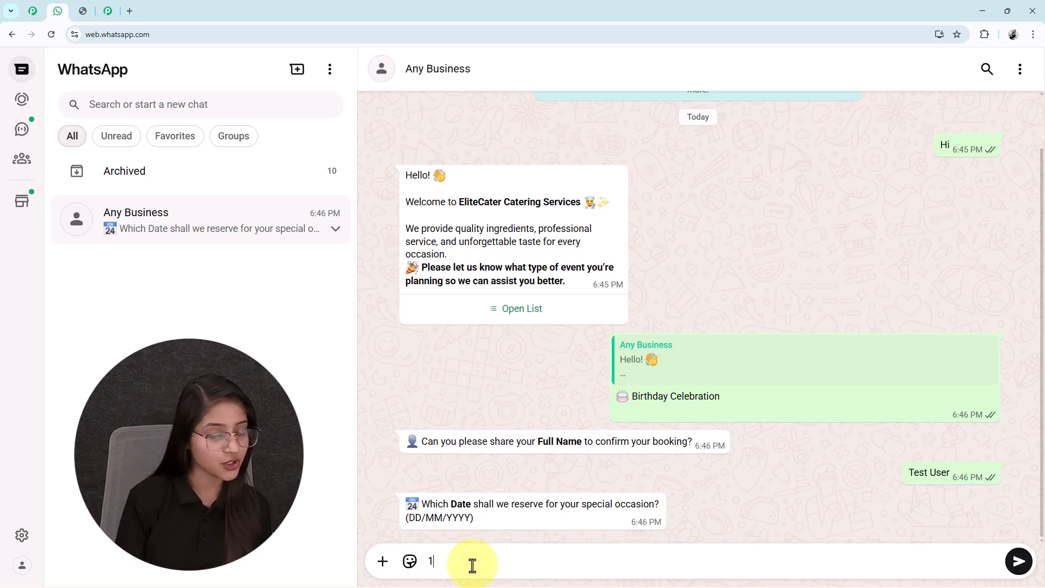
pyautogui.write('2')
pyautogui.write('200')
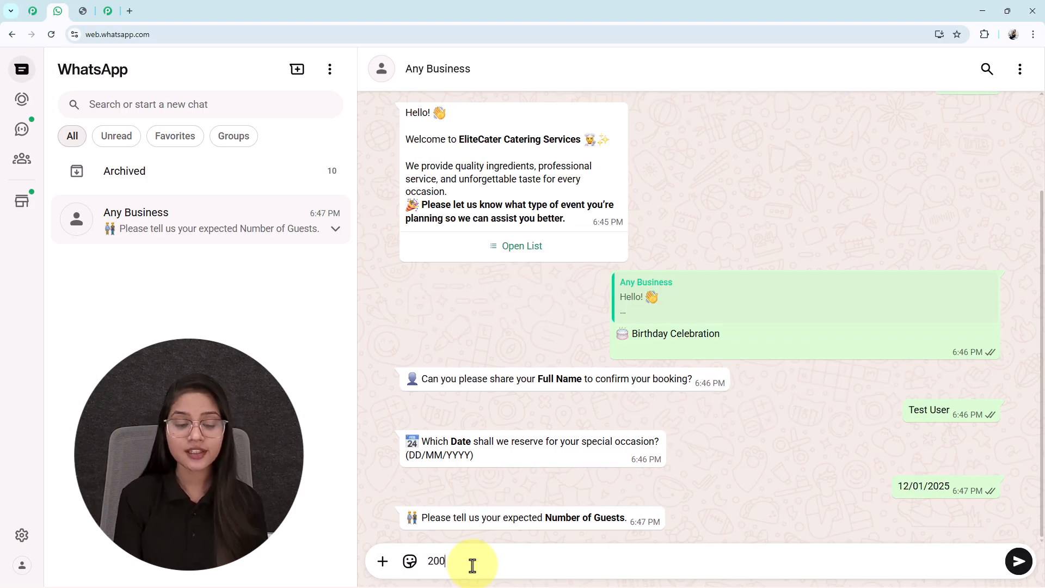
pyautogui.press('Return')
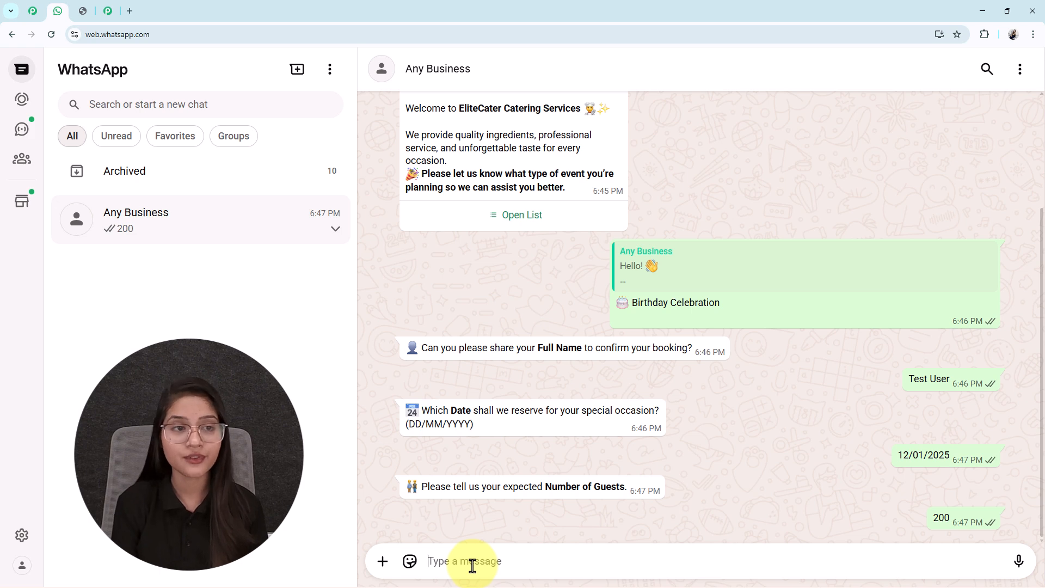
# Send the chatbot the event address and the customer's contact number.
pyautogui.write('Bb')
pyautogui.press('BackSpace')
pyautogui.write('O')
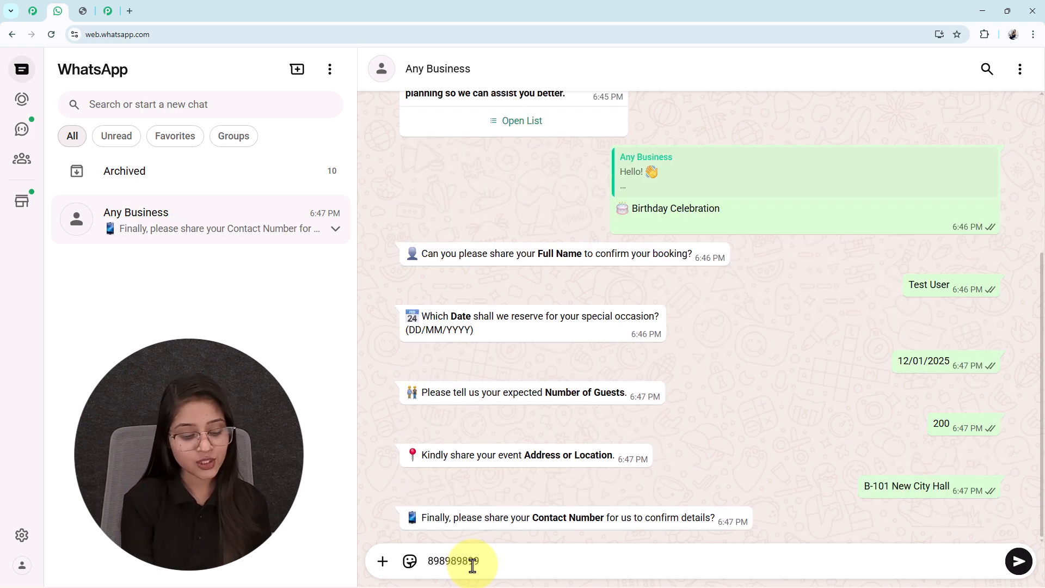
pyautogui.write('8989898989')
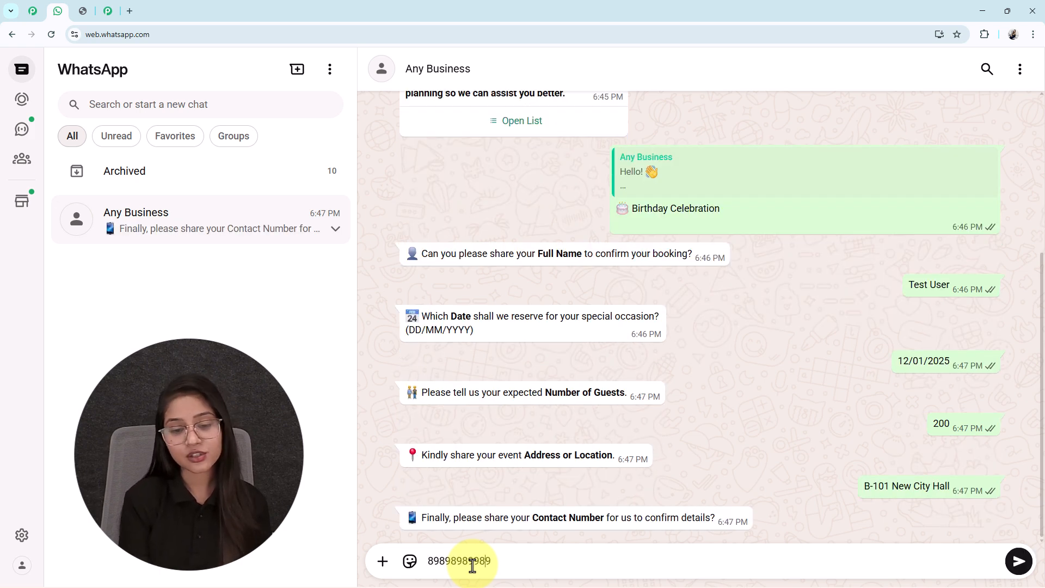
pyautogui.press('Return')
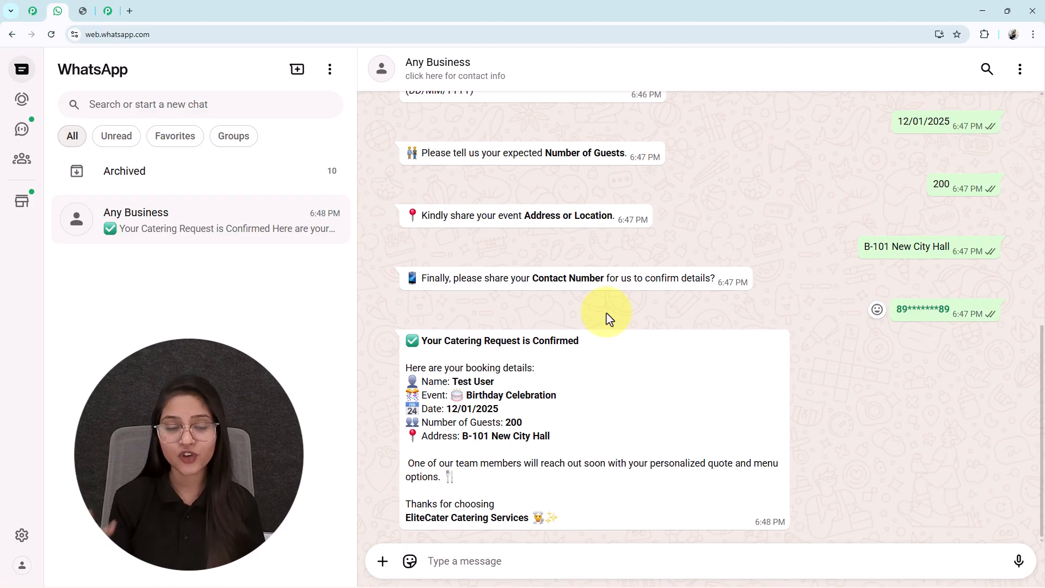
# Compare the booking details in the chatbot's confirmation message with the answers sent earlier in the chat.
pyautogui.moveTo(451, 380); pyautogui.dragTo(508, 383)
pyautogui.click(510, 383)
pyautogui.scroll(4, 1024, 185)
pyautogui.moveTo(950, 263); pyautogui.dragTo(874, 263)
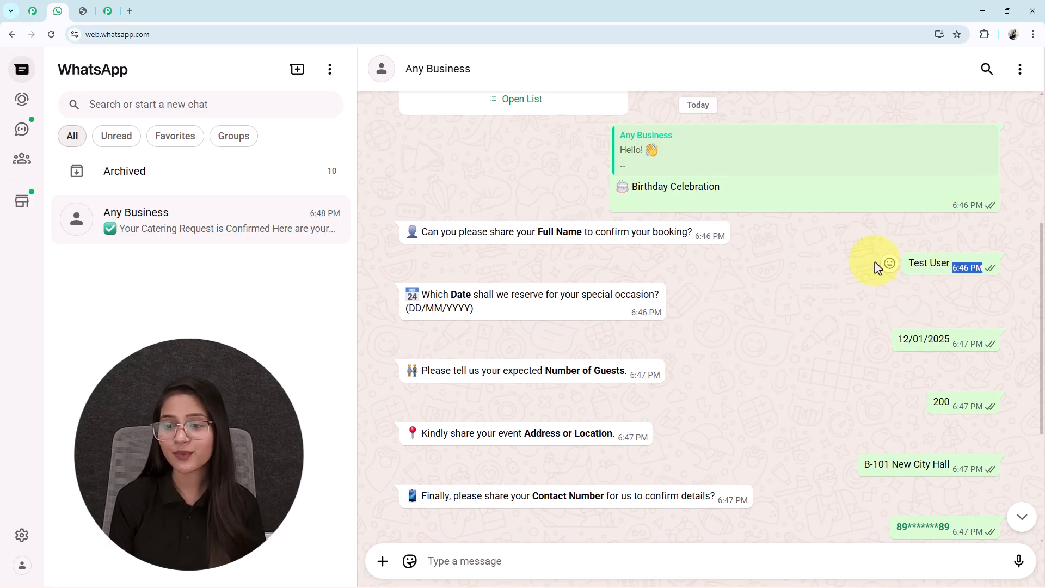
pyautogui.scroll(-4, 710, 338)
pyautogui.moveTo(452, 408)
pyautogui.mouseDown()
pyautogui.moveTo(567, 392)
pyautogui.moveTo(460, 403)
pyautogui.mouseUp()
pyautogui.click(538, 418)
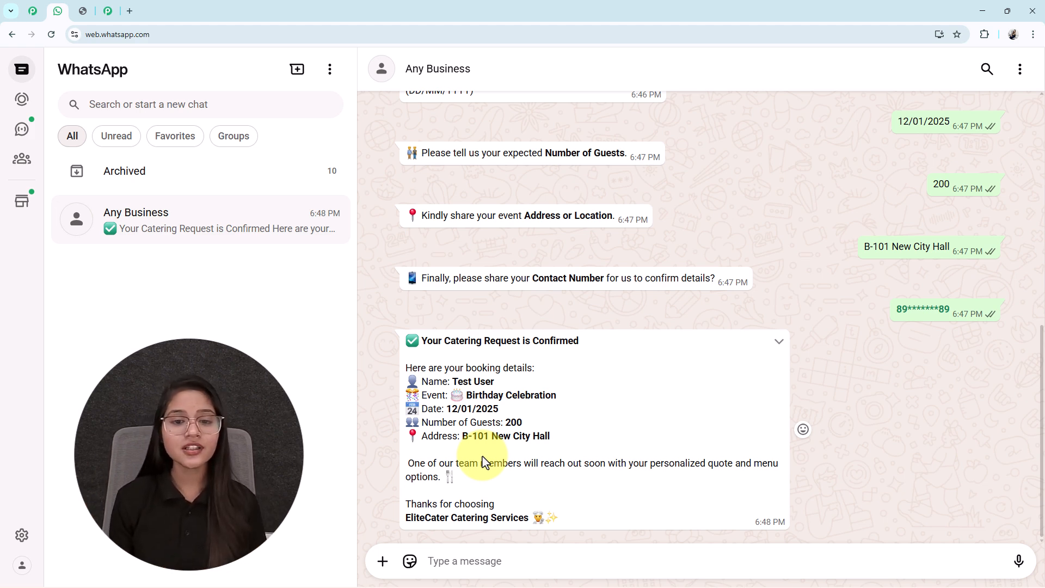
pyautogui.scroll(8, 484, 461)
pyautogui.scroll(-7, 484, 462)
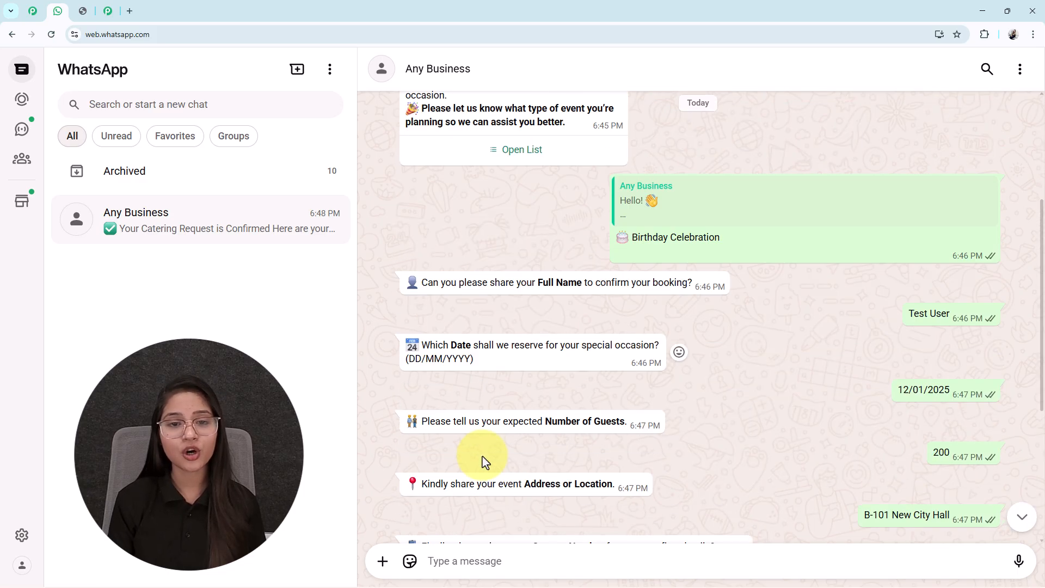
pyautogui.scroll(-2, 484, 462)
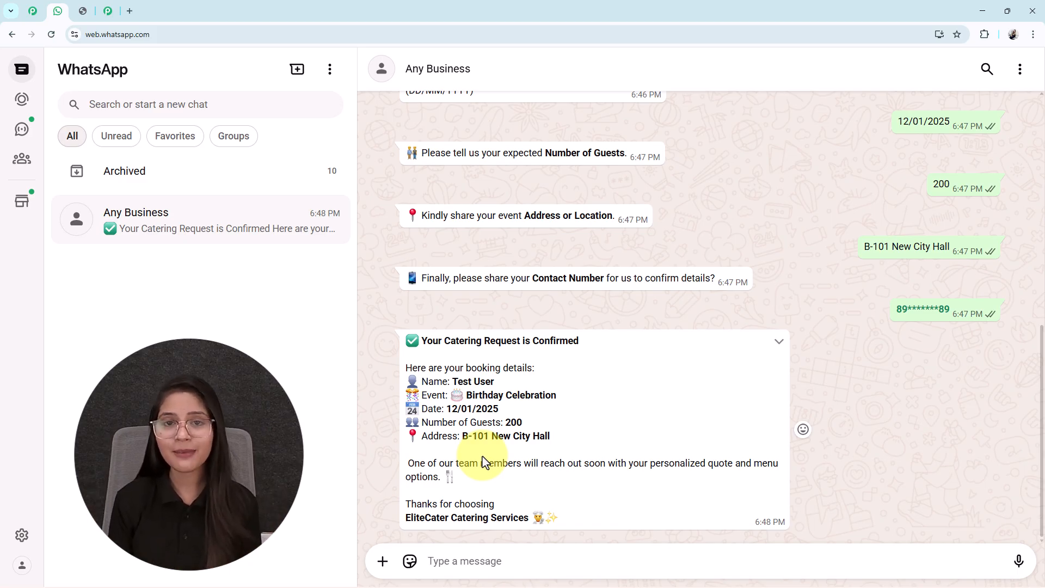
# View the discount coupon image in its own browser tab and return to the WhatsApp chat.
pyautogui.click(82, 11)
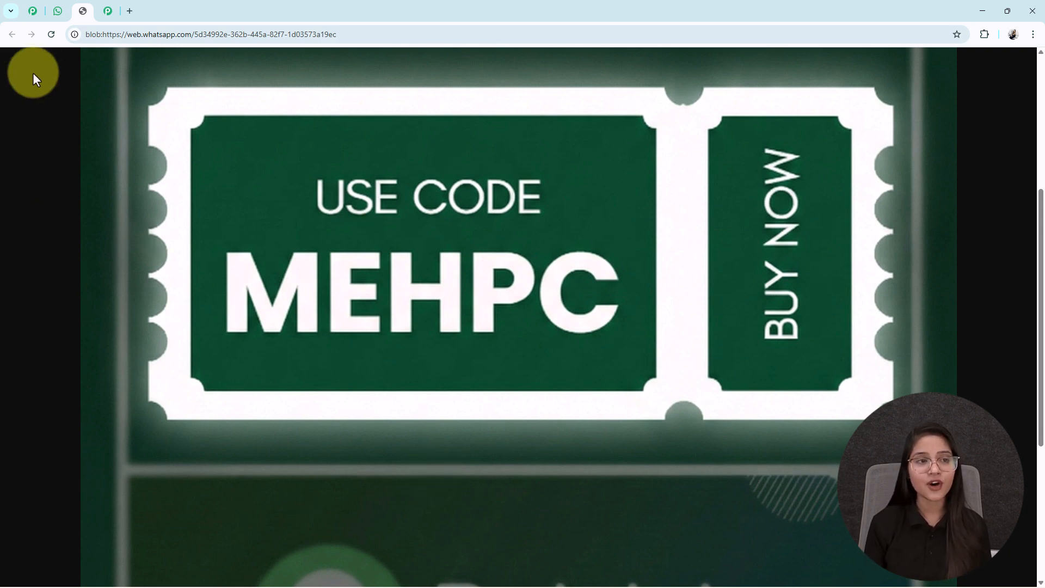
pyautogui.click(55, 10)
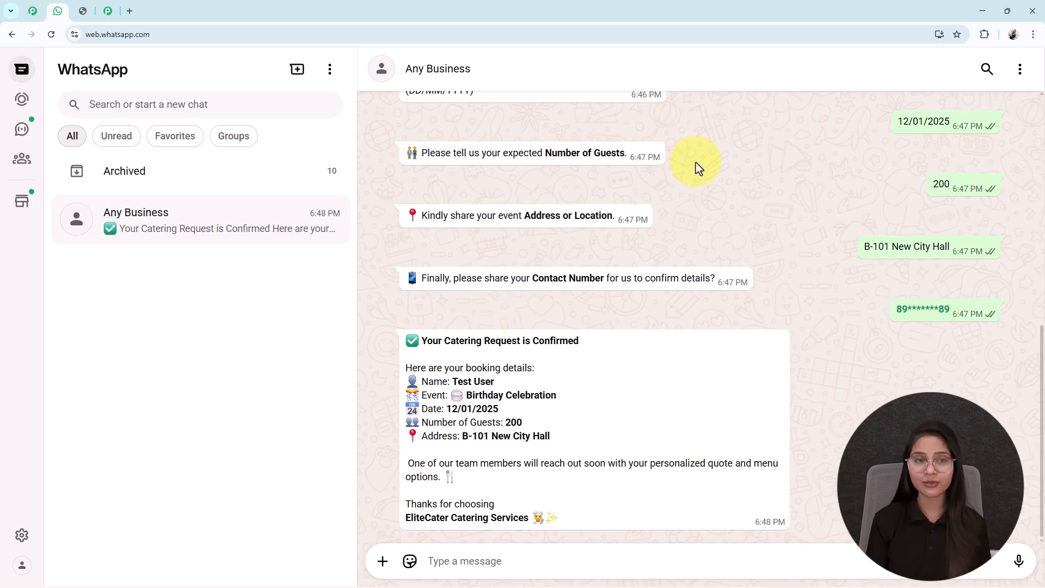
# Load the Pabbly Chatflow website (pabbly.com/chatflow/inr) in a new browser tab and look over its landing page.
pyautogui.click(132, 11)
pyautogui.click(149, 33)
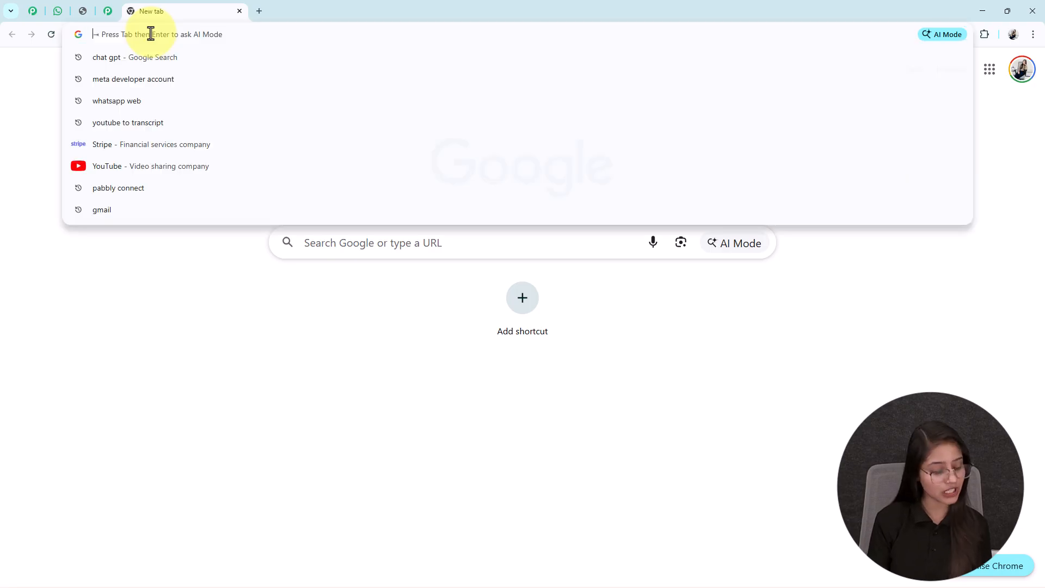
pyautogui.write('pa')
pyautogui.press('Return')
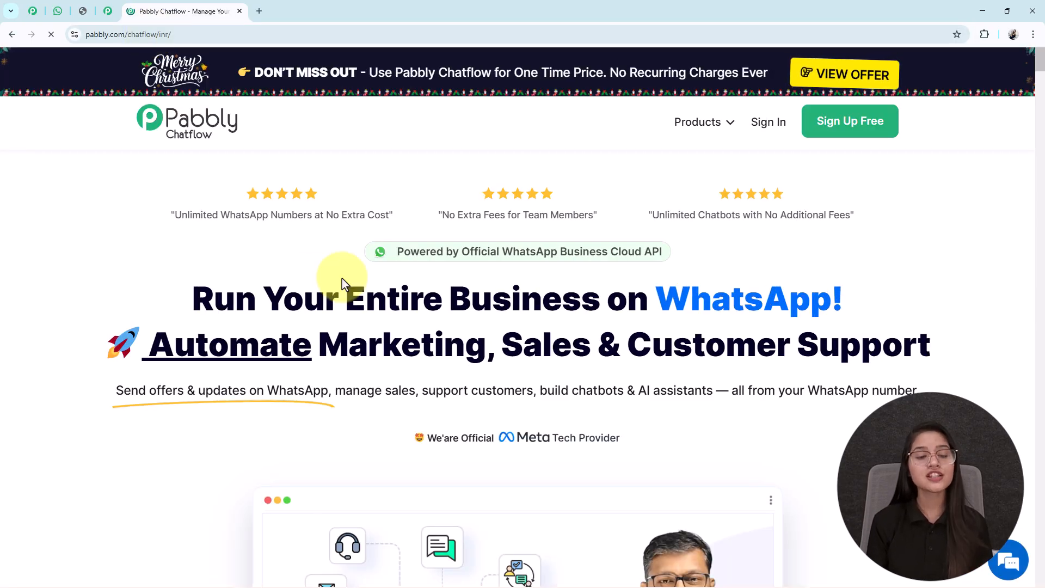
pyautogui.middleClick(342, 278)
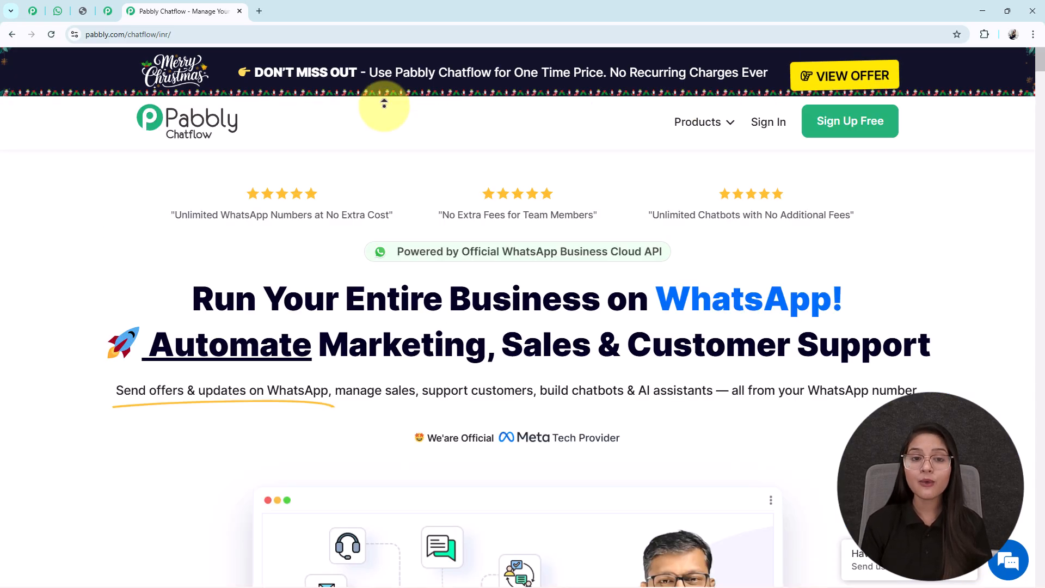
pyautogui.scroll(-1, 372, 349)
pyautogui.scroll(1, 369, 301)
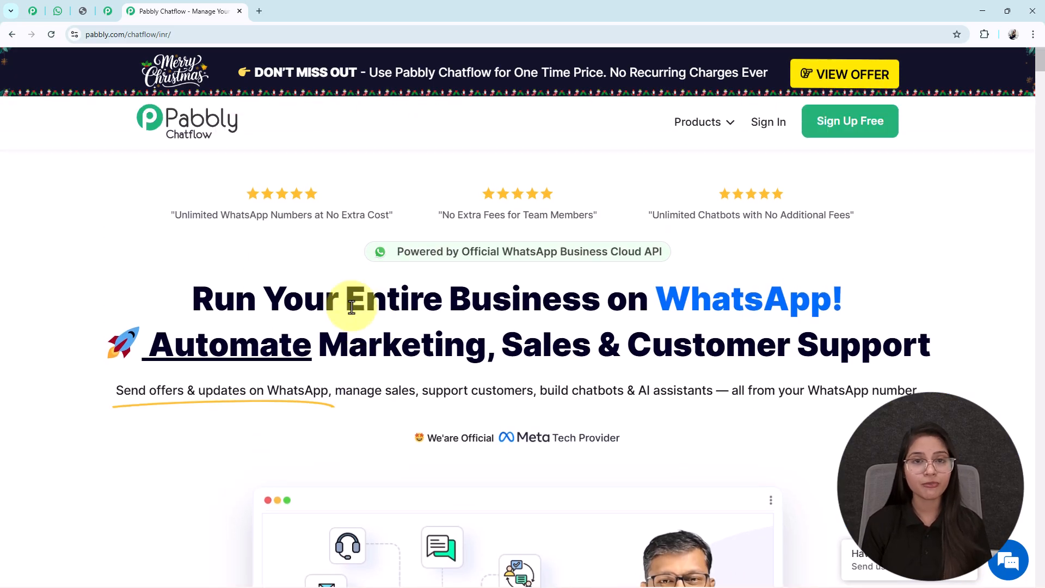
# Look through the Pabbly Community page down to its option for joining the community.
pyautogui.click(108, 11)
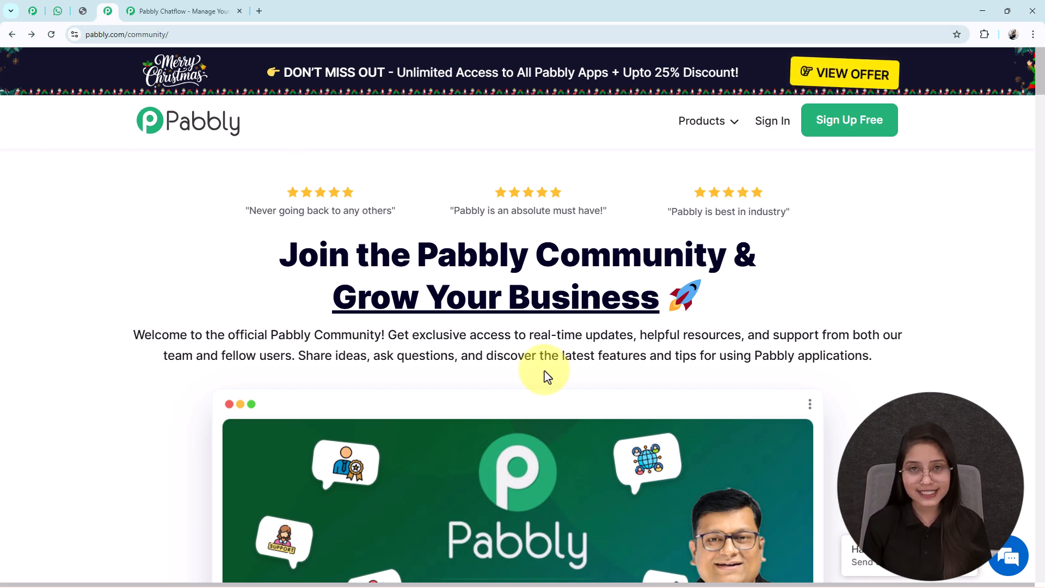
pyautogui.scroll(-3, 577, 381)
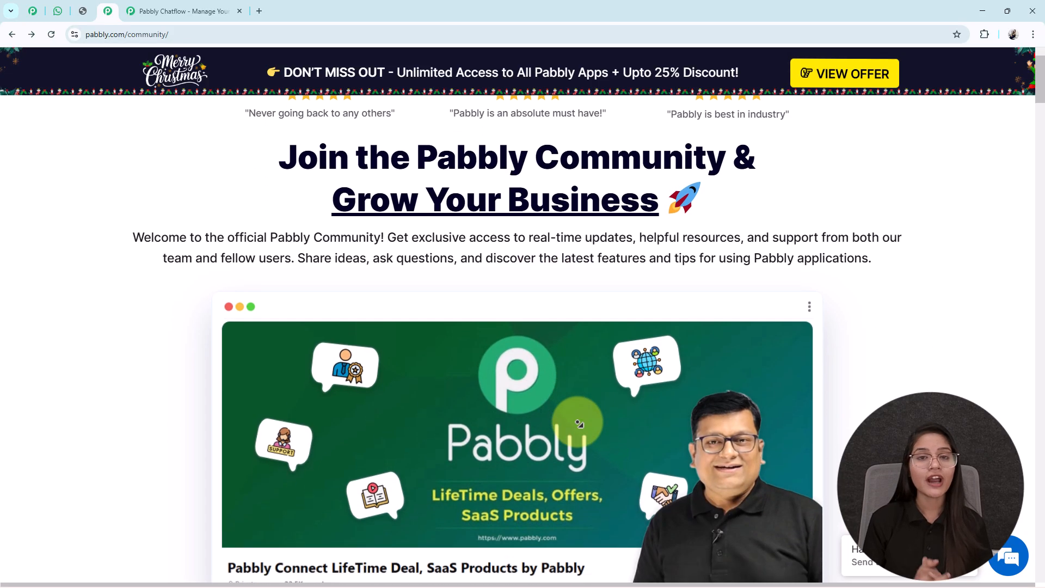
pyautogui.scroll(-4, 579, 423)
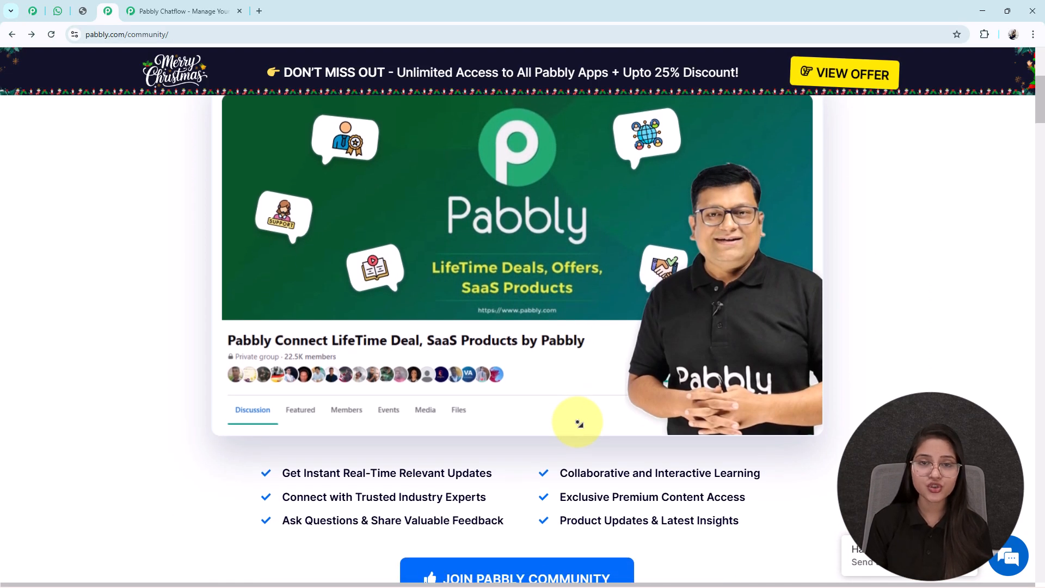
pyautogui.scroll(-2, 578, 423)
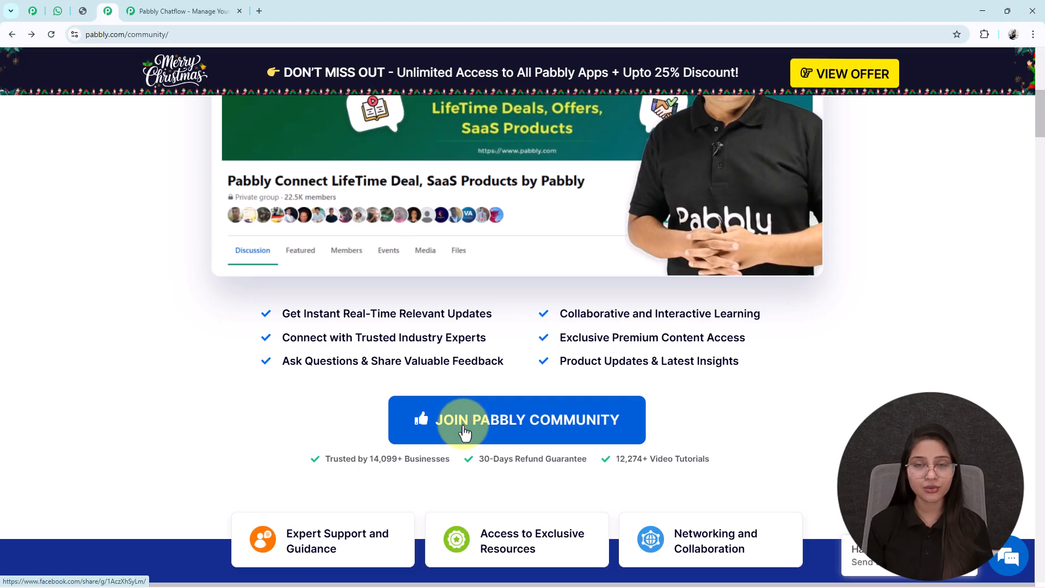
pyautogui.scroll(8, 465, 431)
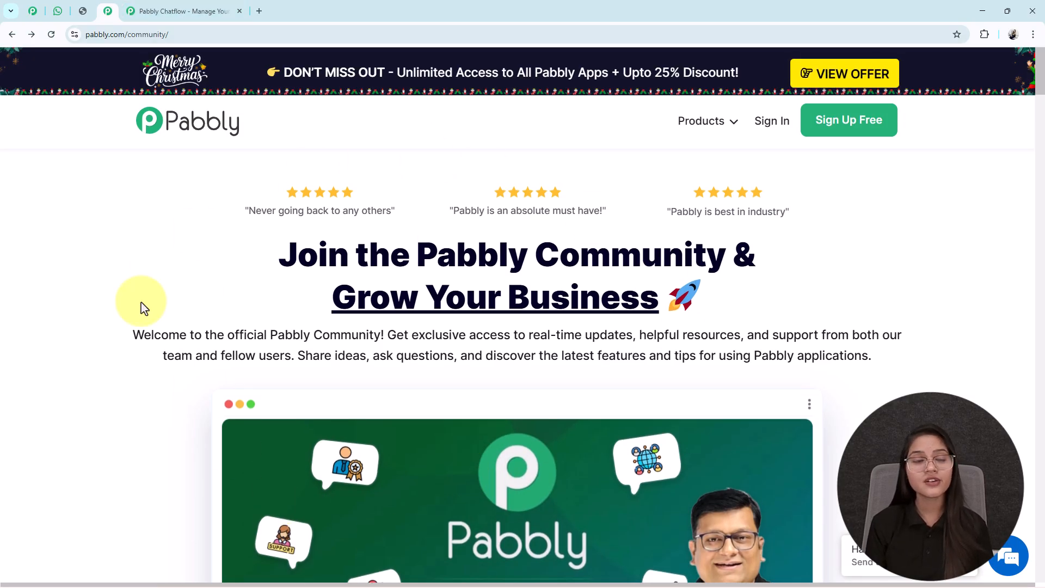
# Sign in from the Pabbly Chatflow website and access Pabbly Chatflow from the All Pabbly Apps page.
pyautogui.click(179, 10)
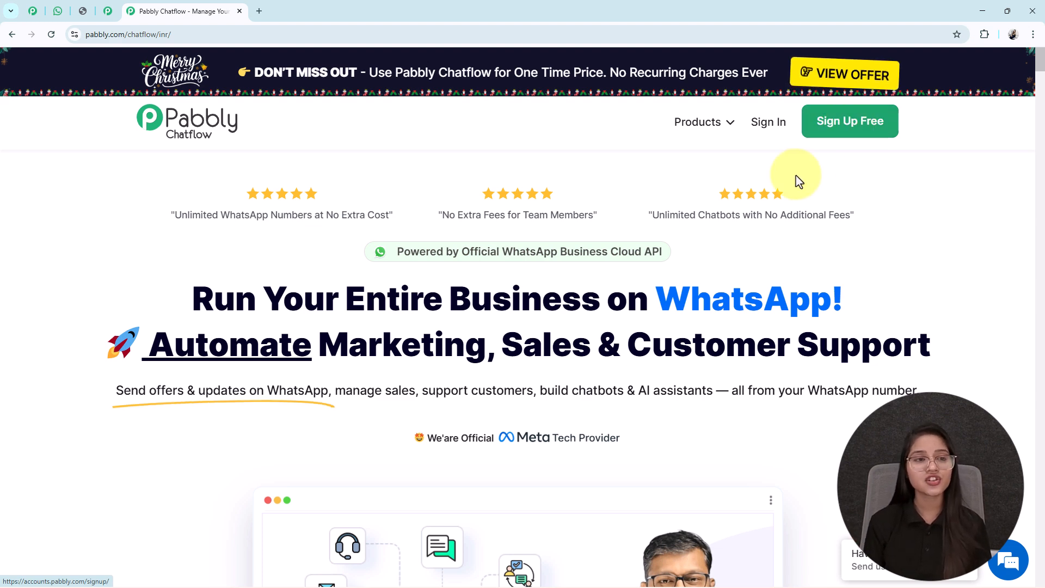
pyautogui.click(764, 125)
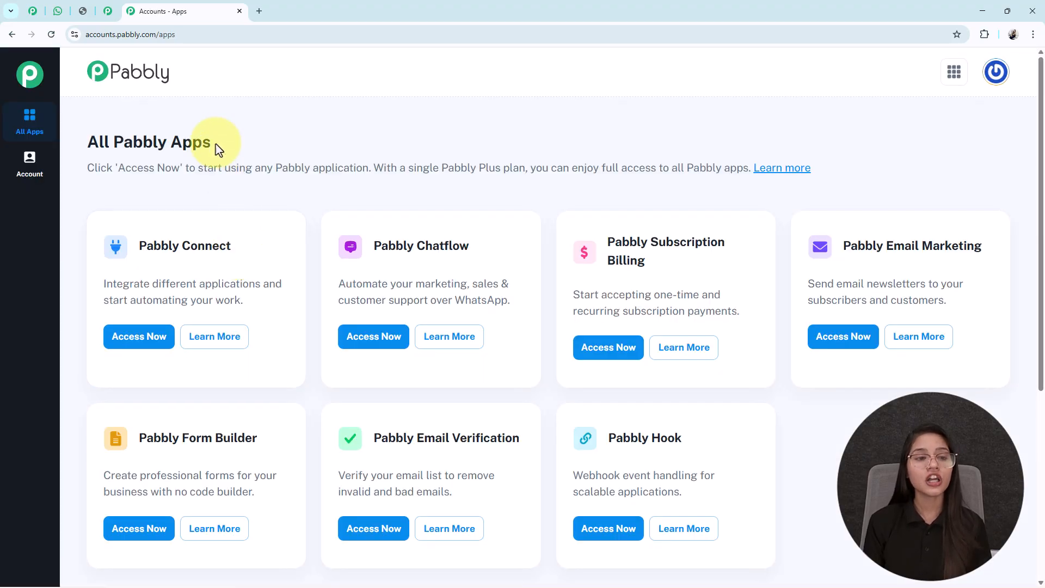
pyautogui.moveTo(224, 145); pyautogui.dragTo(68, 146)
pyautogui.click(318, 202)
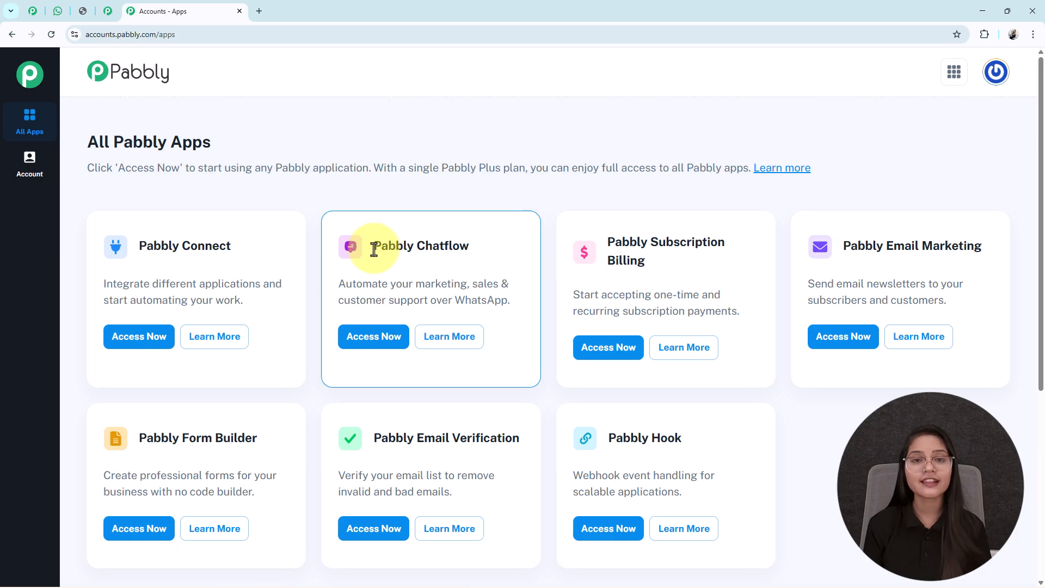
pyautogui.tripleClick(391, 246)
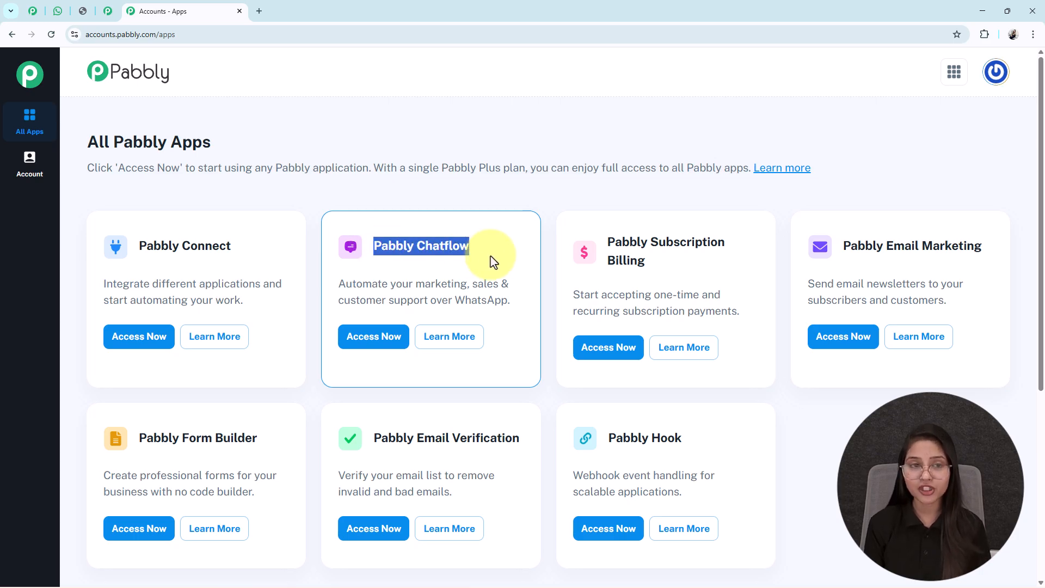
pyautogui.click(491, 256)
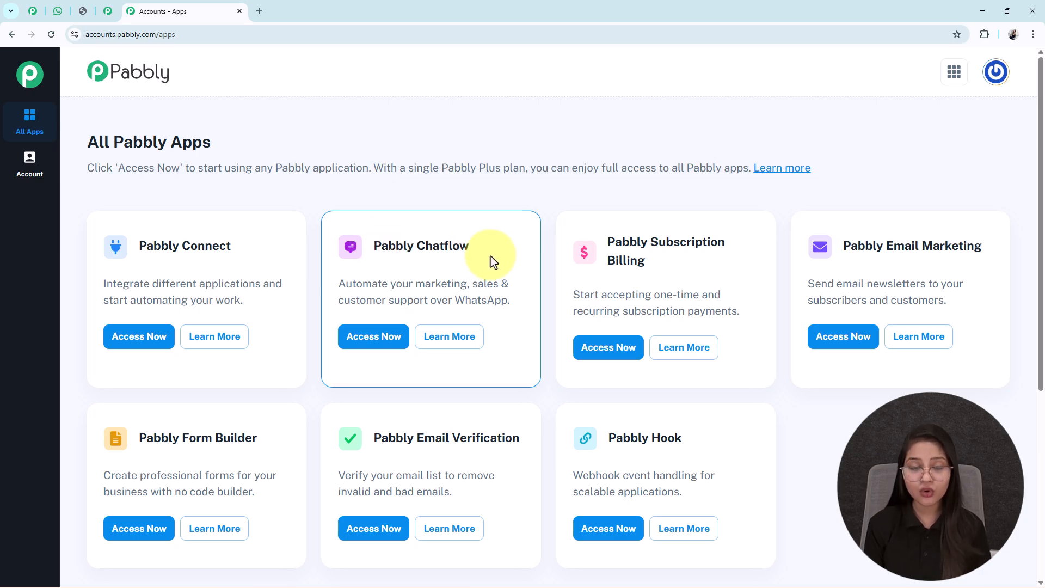
pyautogui.click(384, 350)
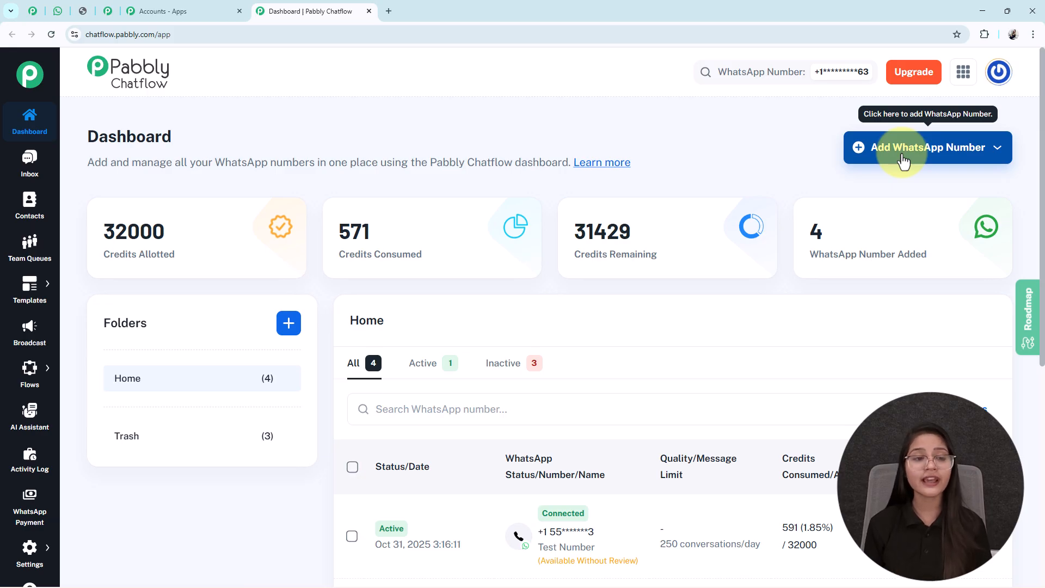
pyautogui.moveTo(44, 544)
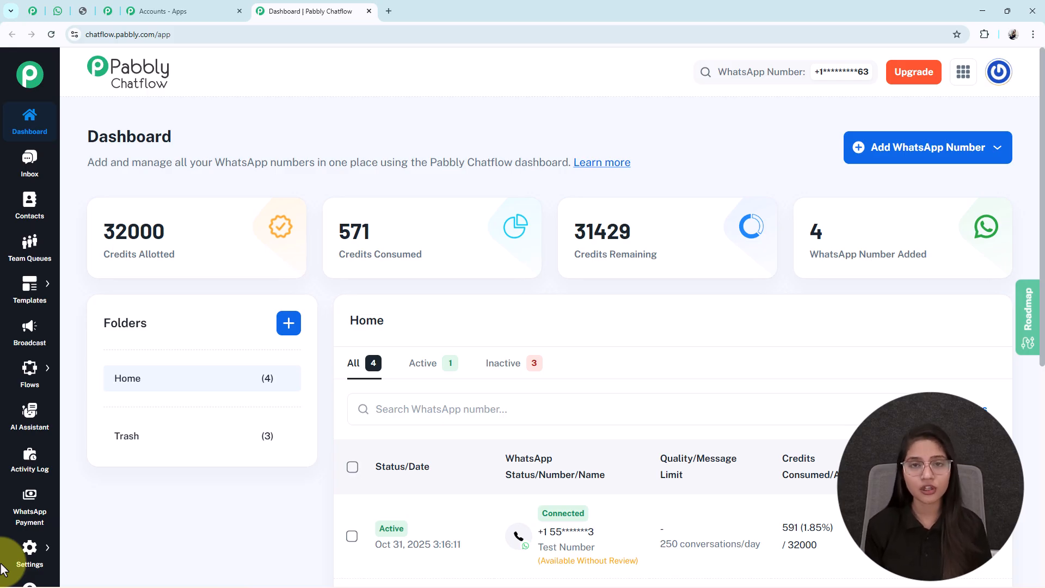
# Go to the Flow Builder and add a new flow.
pyautogui.moveTo(36, 388)
pyautogui.click(121, 370)
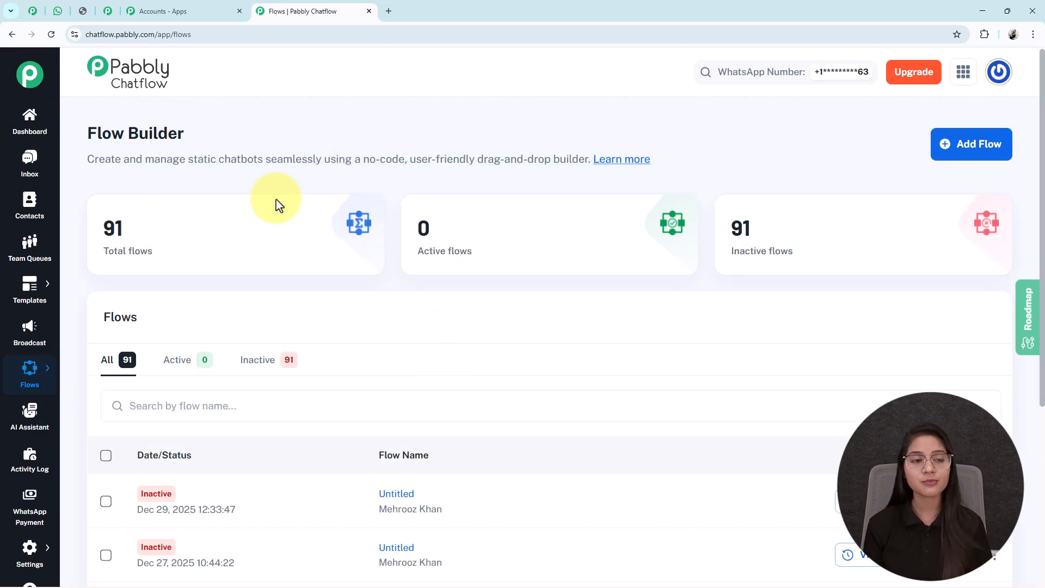
pyautogui.moveTo(184, 133); pyautogui.dragTo(12, 123)
pyautogui.click(180, 134)
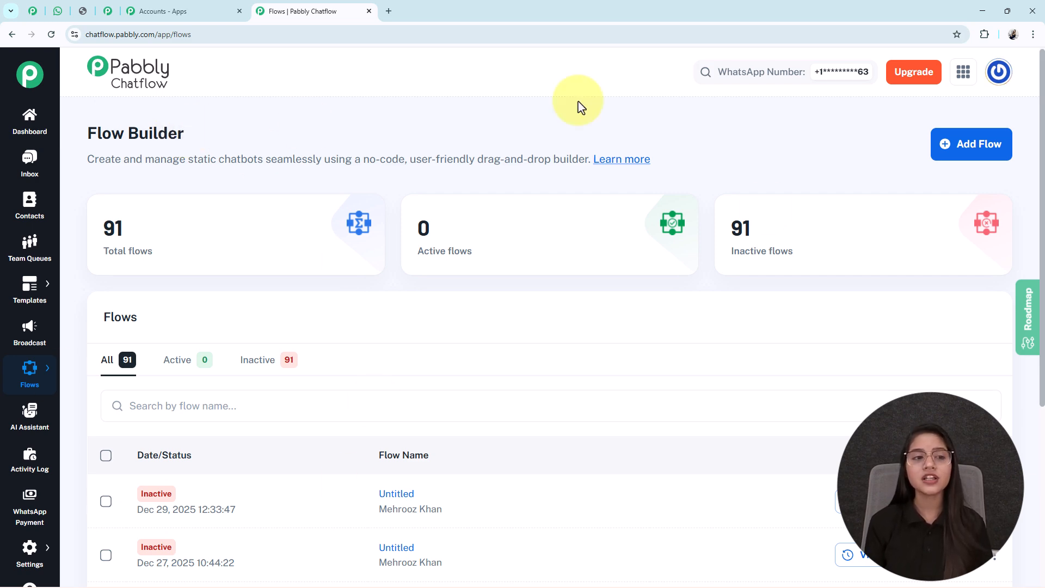
pyautogui.click(974, 158)
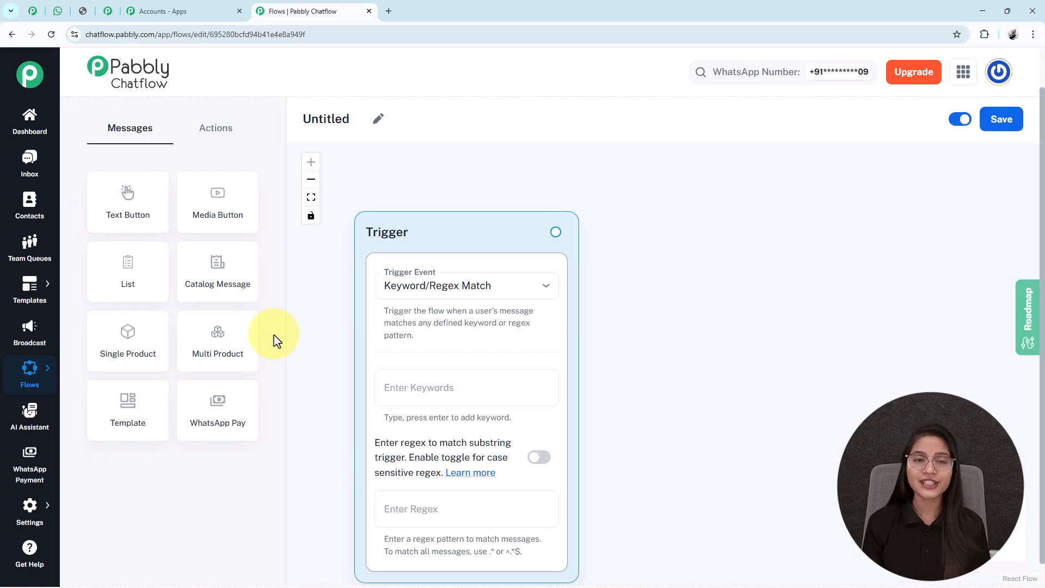
pyautogui.scroll(-1, 465, 215)
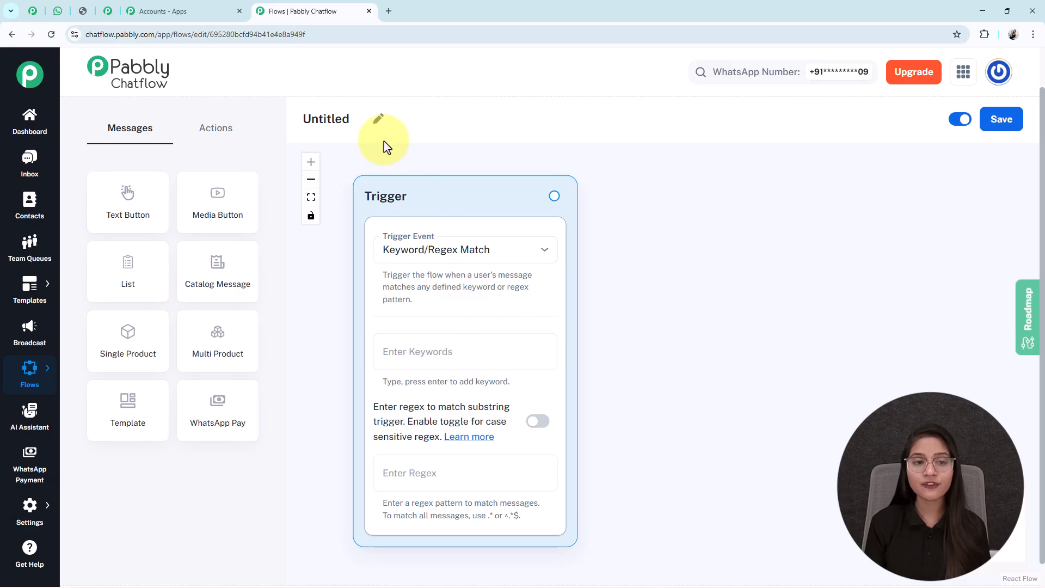
# Rename the untitled flow as "Create Powerful WhatsApp Chatbots Without Coding".
pyautogui.click(378, 121)
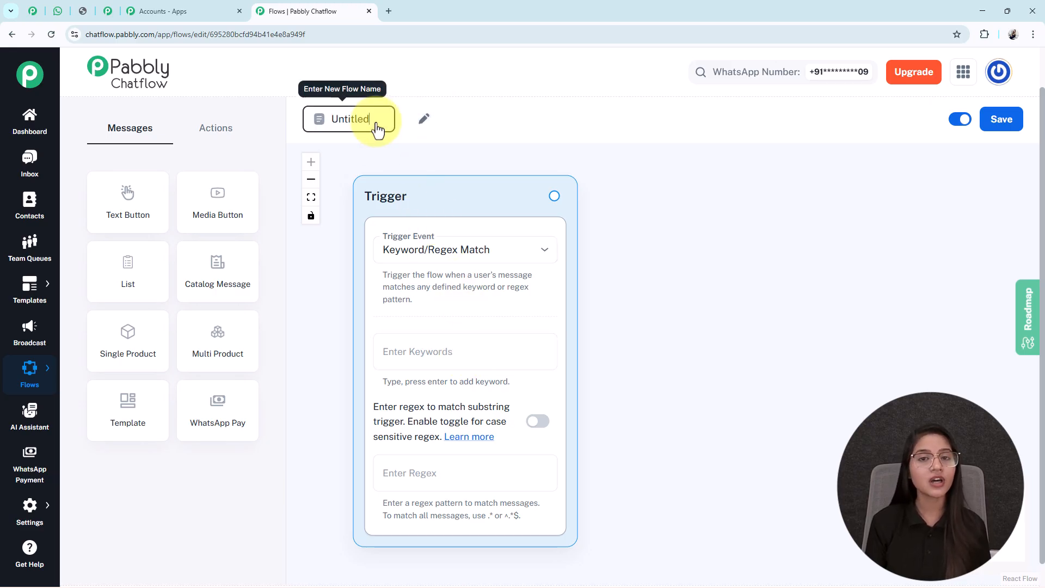
pyautogui.moveTo(370, 121); pyautogui.dragTo(313, 121)
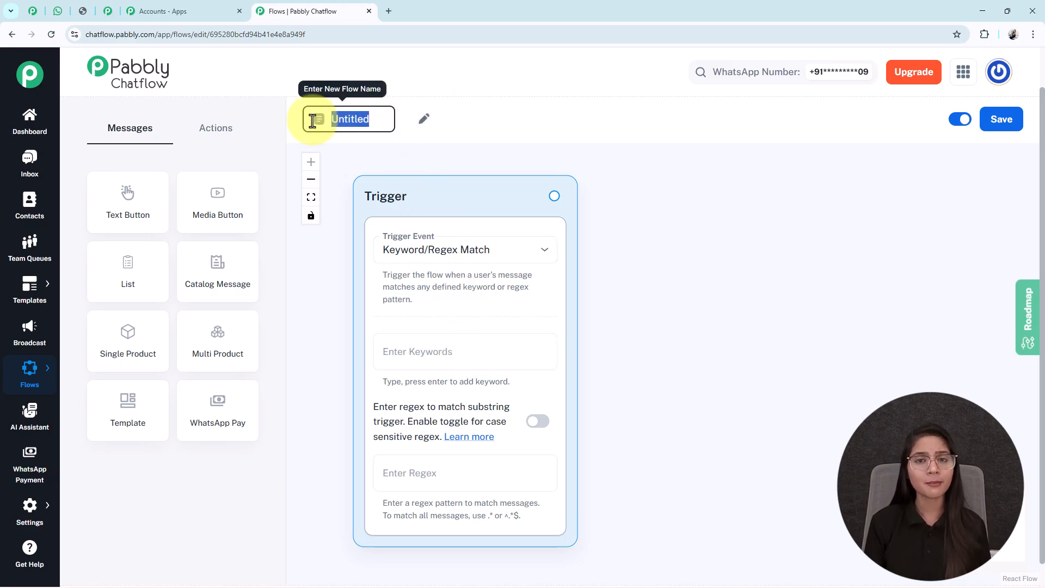
pyautogui.write('Create Powerful WhatsApp Chatbots Without Coding')
pyautogui.click(695, 217)
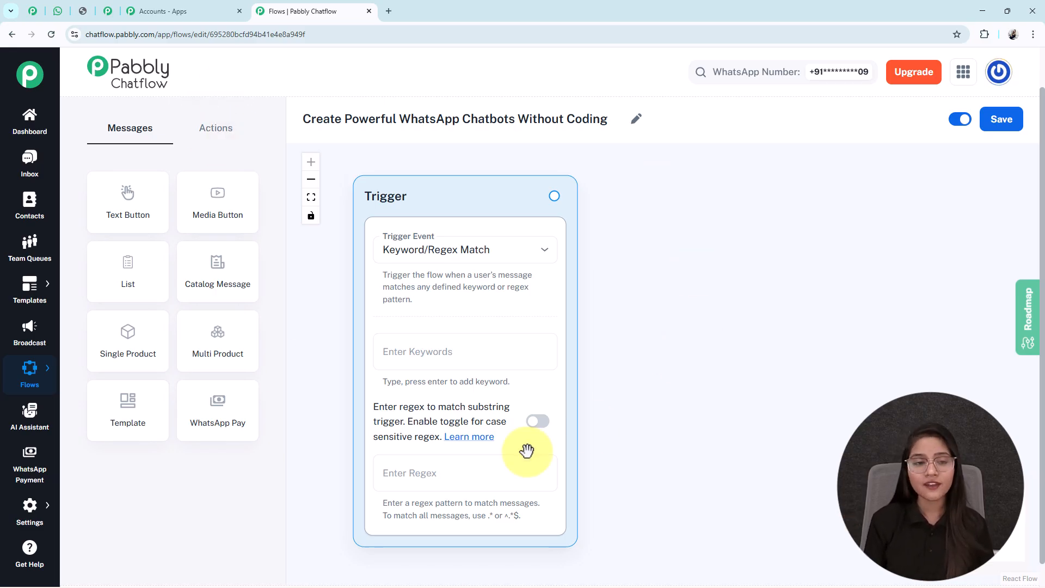
# Look over the available action nodes, return to the message nodes, and save the flow.
pyautogui.click(215, 128)
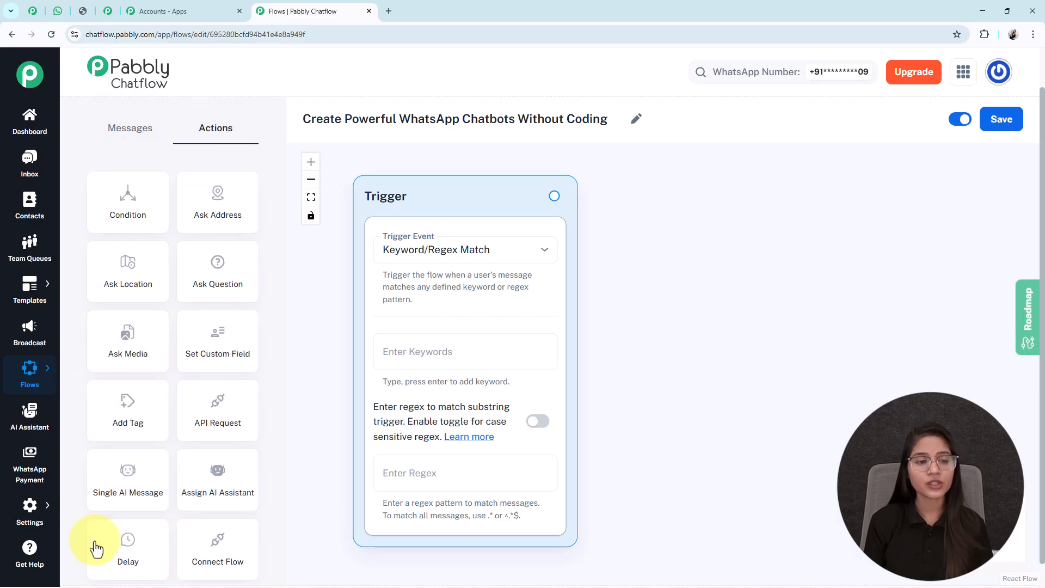
pyautogui.click(138, 131)
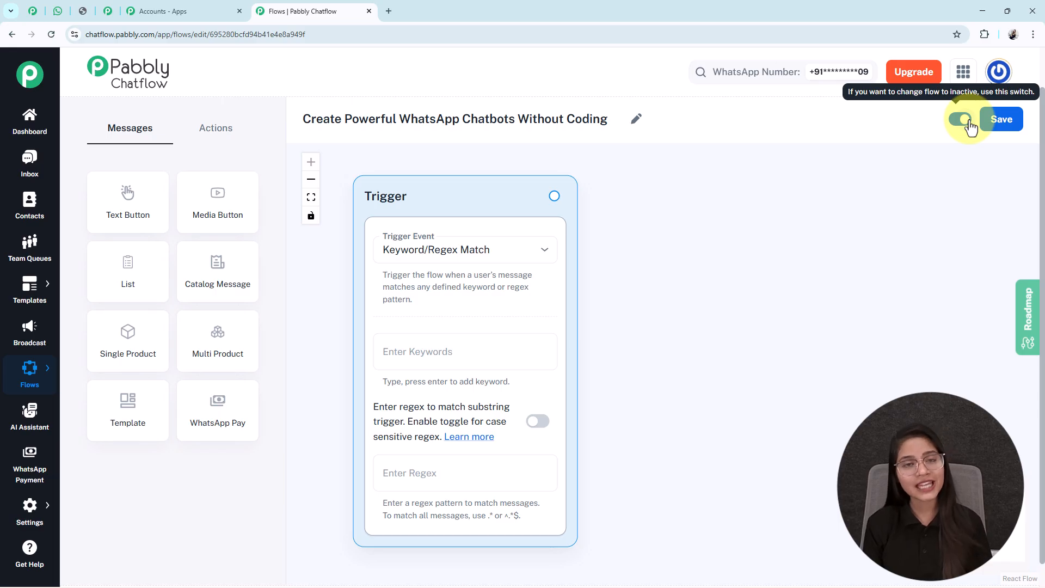
pyautogui.click(1013, 123)
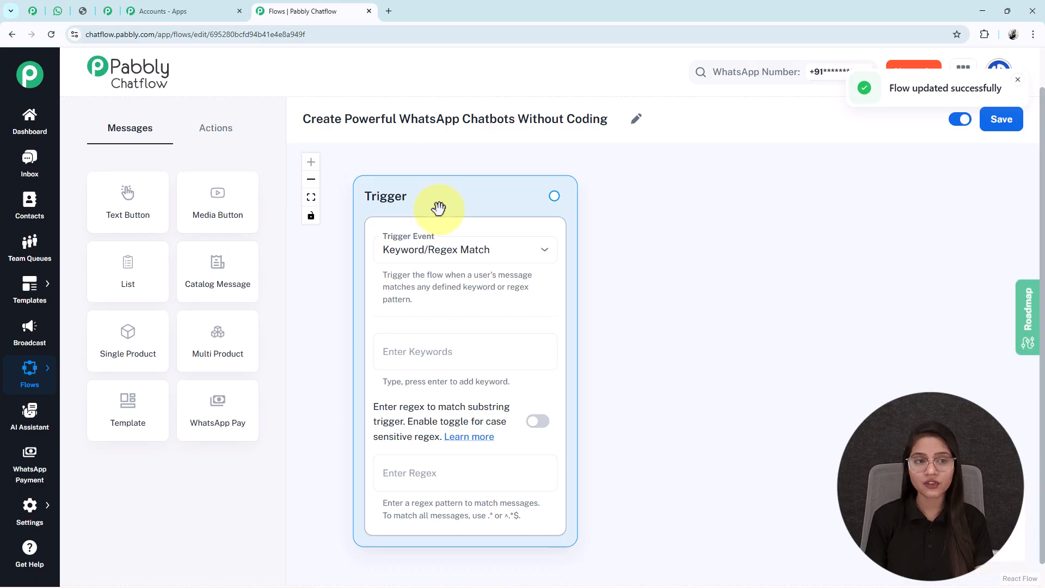
# Set the trigger event to Keyword/Regex Match and add the keywords "Hi" and "Hello".
pyautogui.click(456, 260)
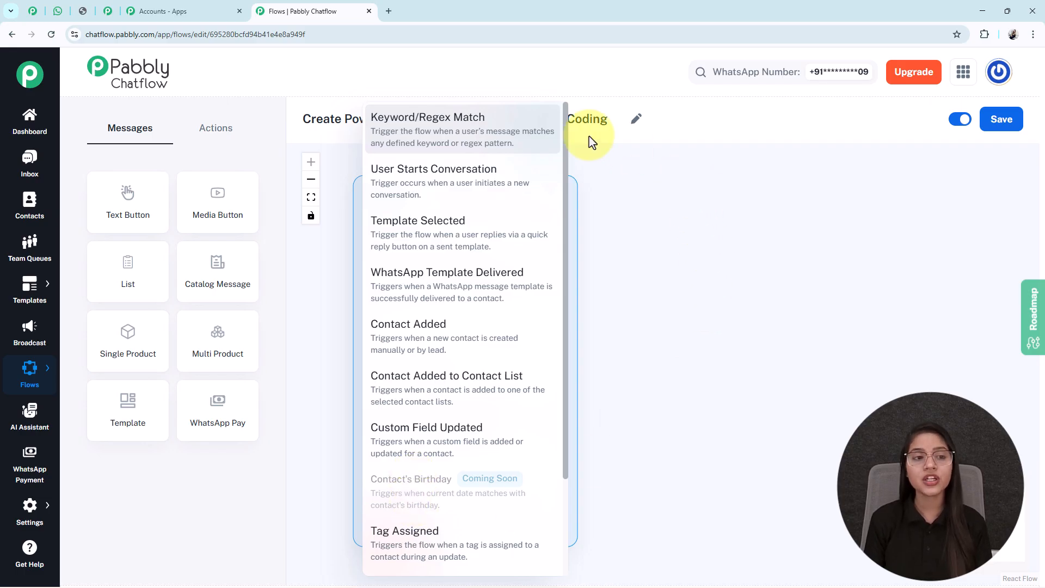
pyautogui.click(444, 139)
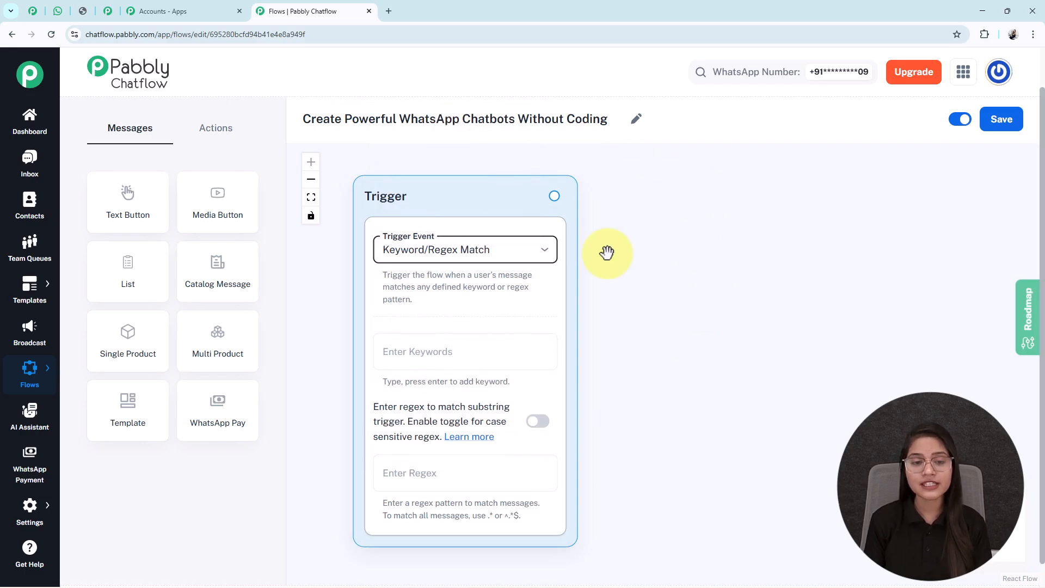
pyautogui.click(426, 353)
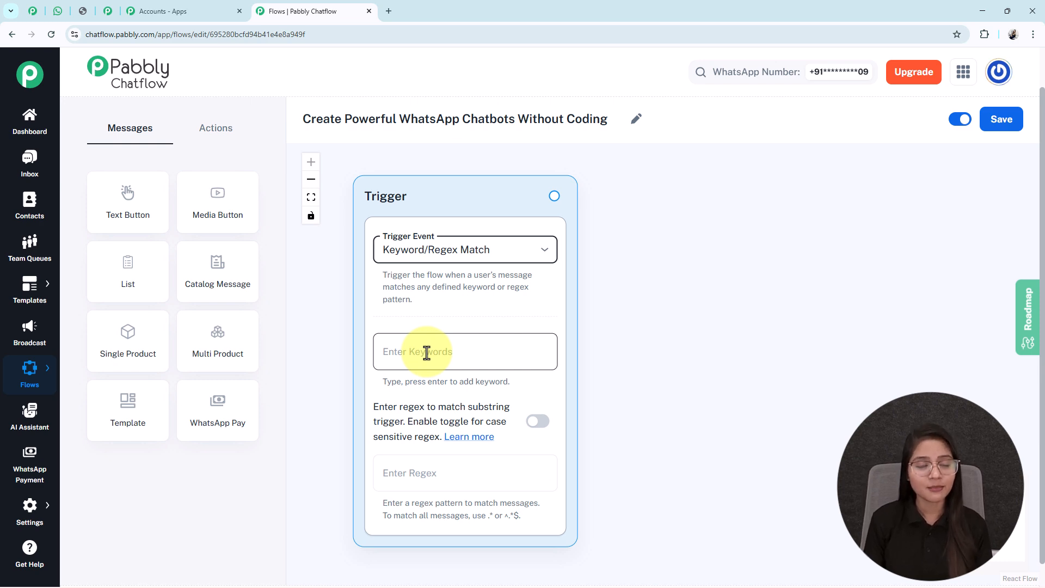
pyautogui.click(401, 353)
pyautogui.write('H')
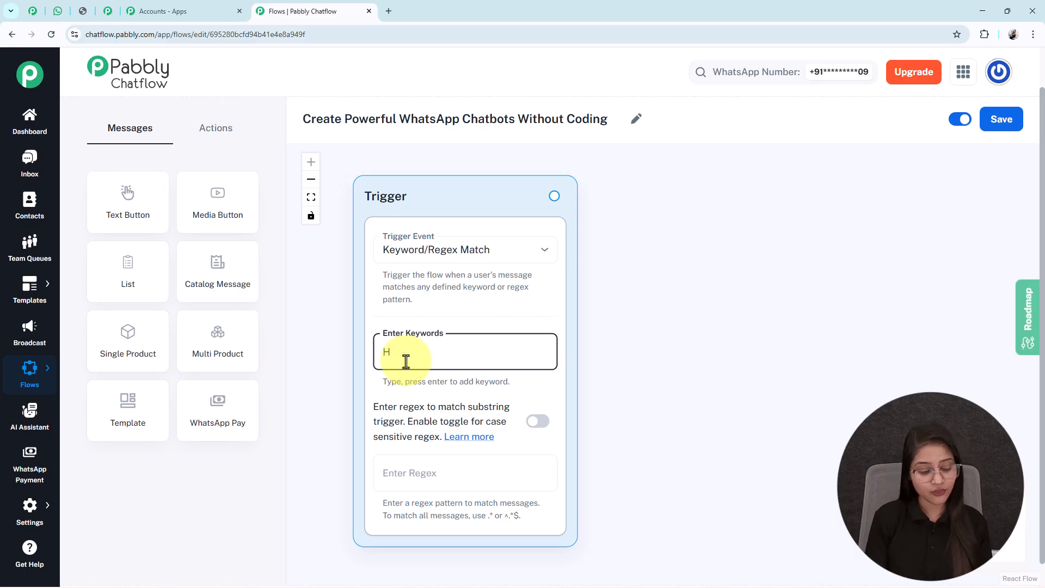
pyautogui.write('i')
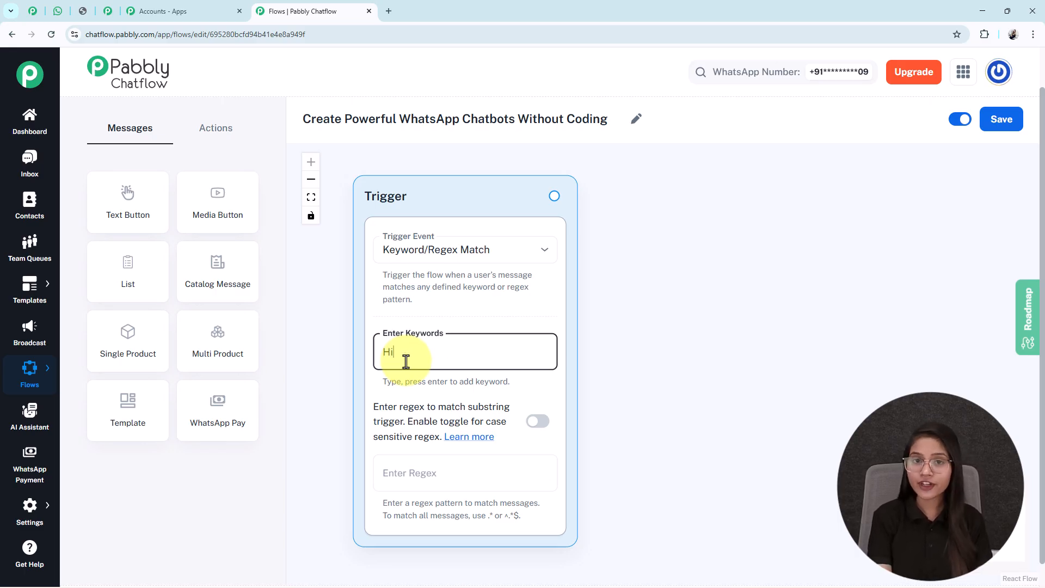
pyautogui.press('Return')
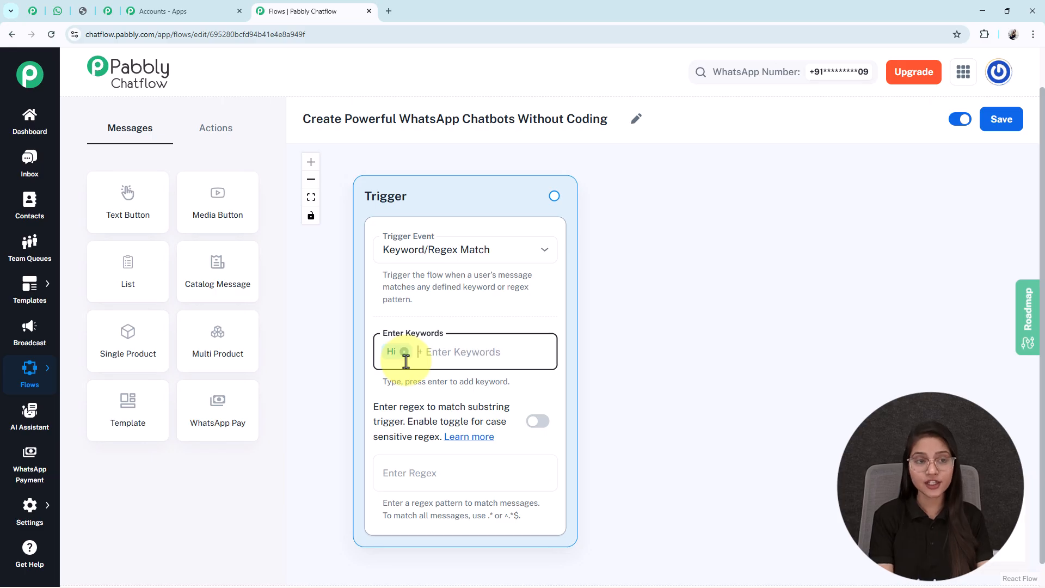
pyautogui.write('Hello')
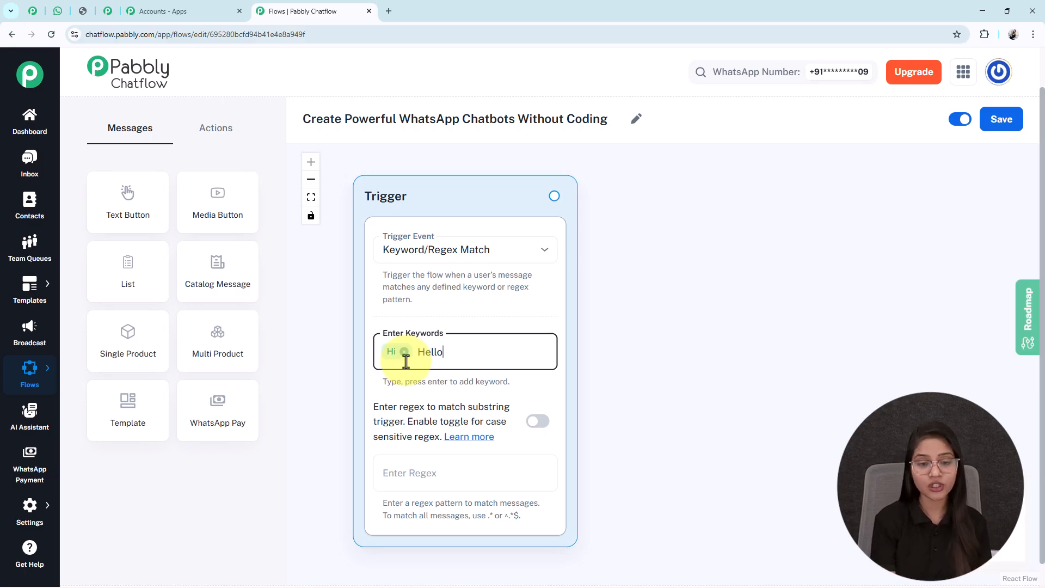
pyautogui.press('Return')
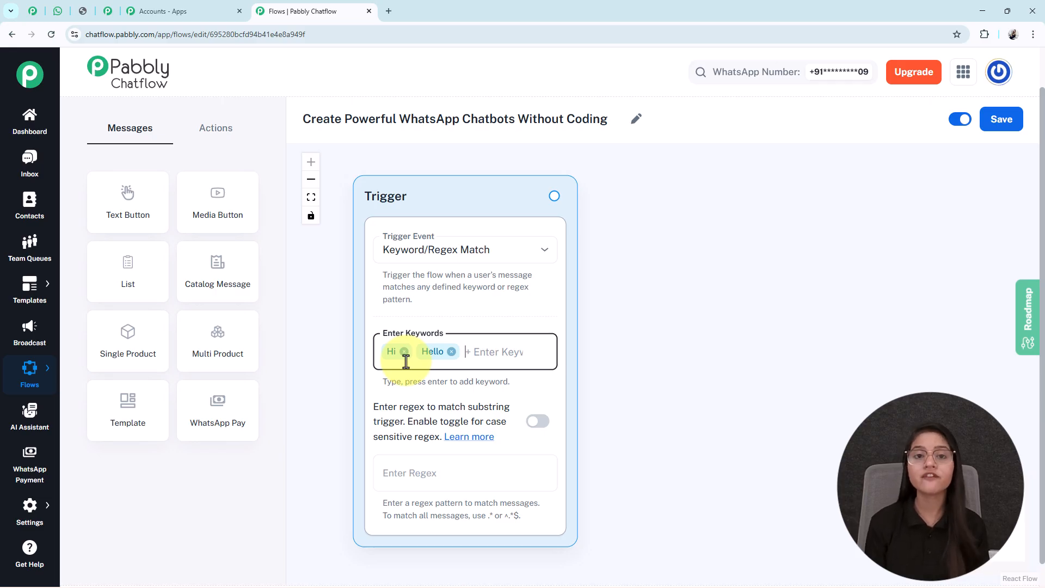
# Add a List message node and place it beside the Trigger node.
pyautogui.scroll(-2, 746, 397)
pyautogui.moveTo(746, 398); pyautogui.dragTo(707, 354)
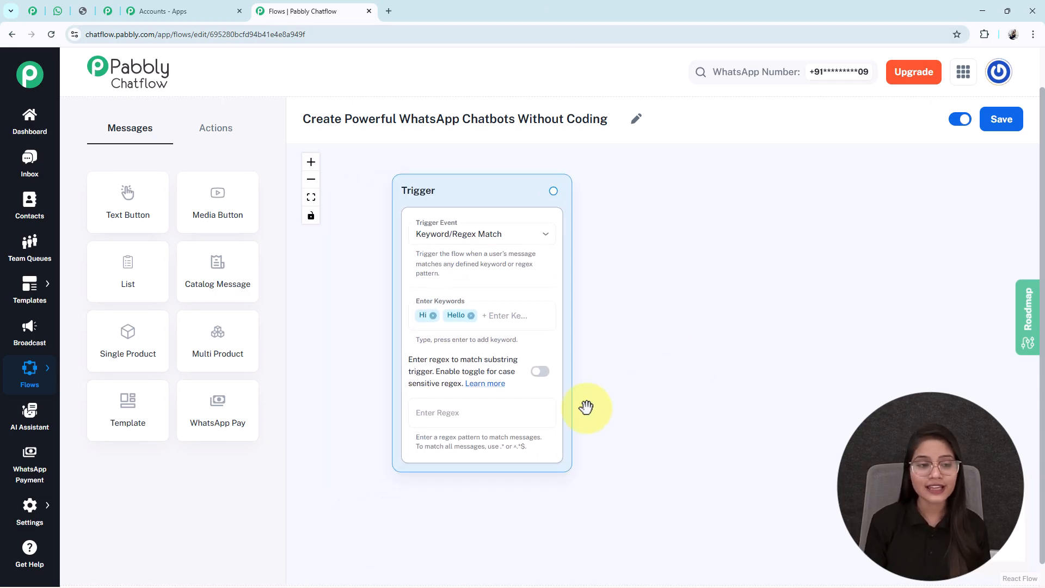
pyautogui.click(136, 273)
pyautogui.moveTo(568, 325); pyautogui.dragTo(679, 195)
pyautogui.moveTo(832, 281); pyautogui.dragTo(751, 313)
pyautogui.scroll(-1, 762, 294)
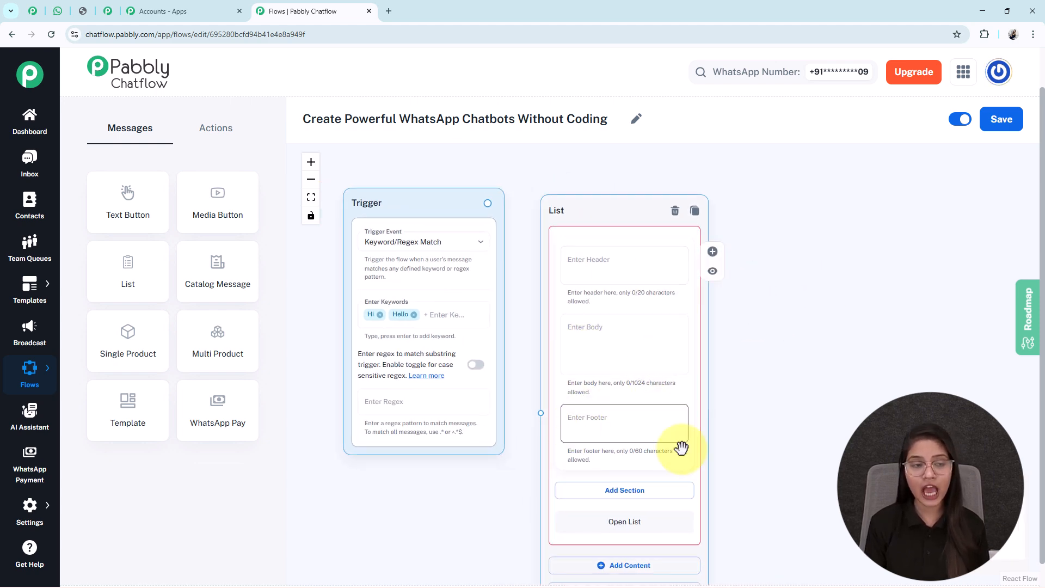
# Fill the List node's body with the EliteCater Catering Services welcome message asking what type of event is being planned.
pyautogui.scroll(2, 681, 444)
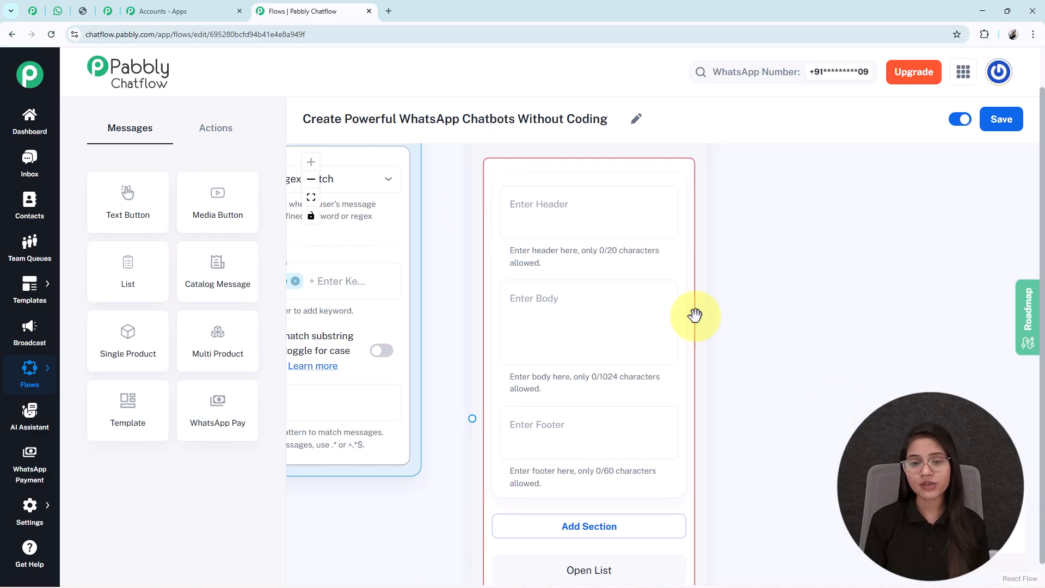
pyautogui.click(616, 438)
pyautogui.click(552, 311)
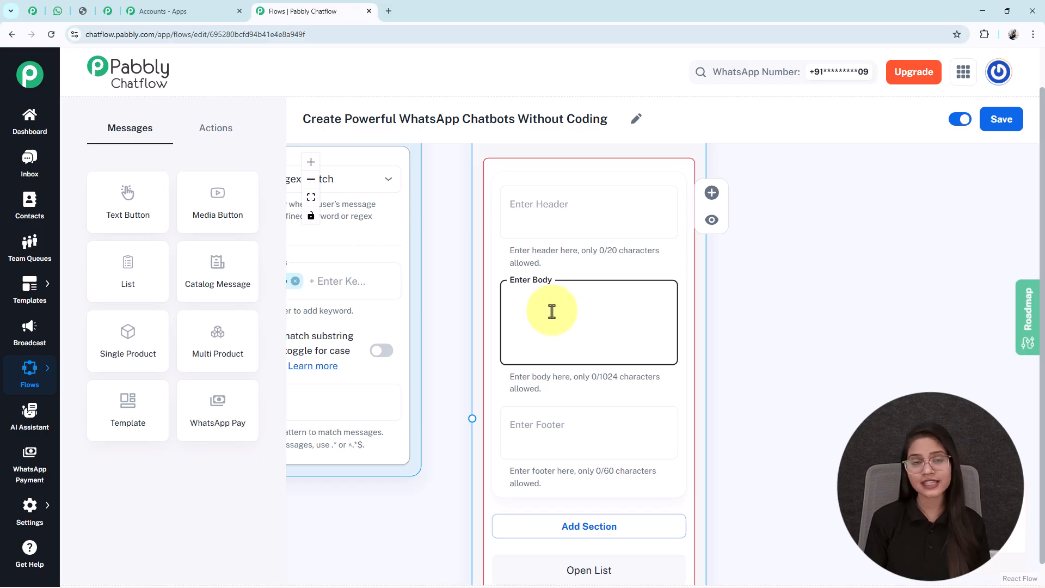
pyautogui.hotkey('ctrl', 'v')
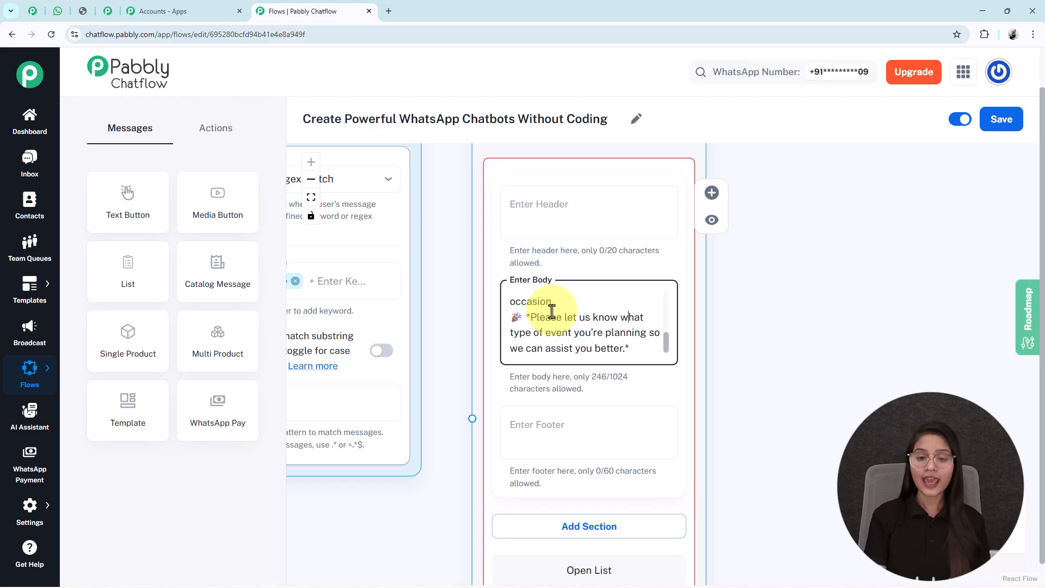
pyautogui.scroll(5, 552, 312)
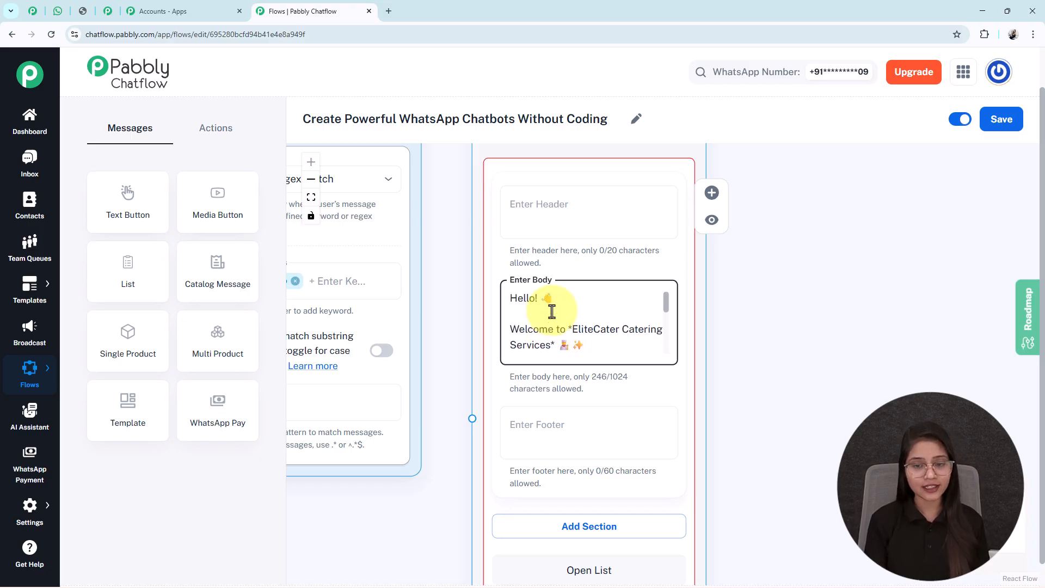
pyautogui.scroll(-5, 552, 311)
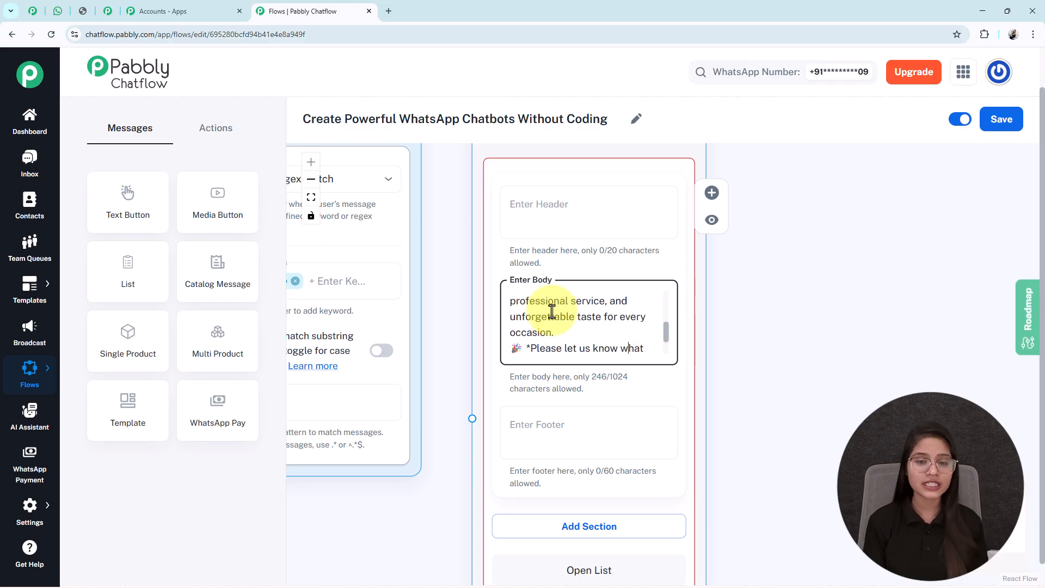
pyautogui.scroll(-2, 552, 312)
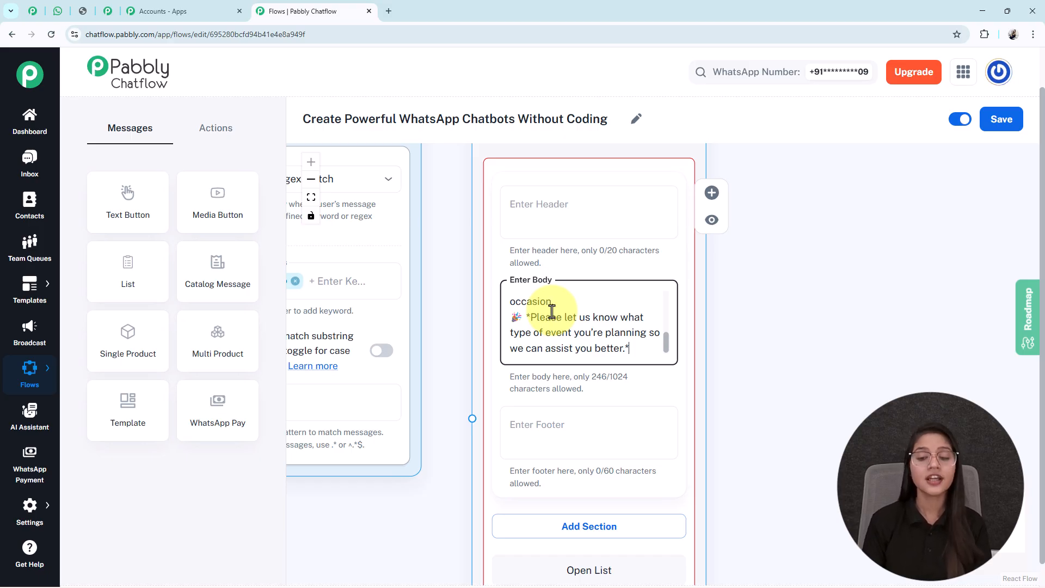
# Add a section titled "Event Types" to the List node.
pyautogui.scroll(-5, 763, 366)
pyautogui.moveTo(765, 346); pyautogui.dragTo(717, 306)
pyautogui.click(572, 351)
pyautogui.click(509, 374)
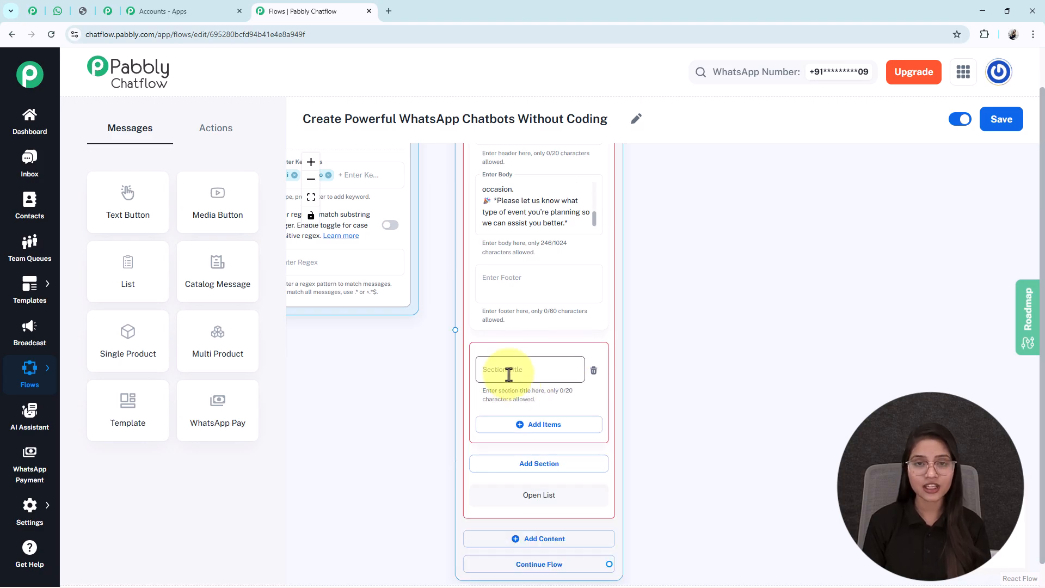
pyautogui.write('Event Types')
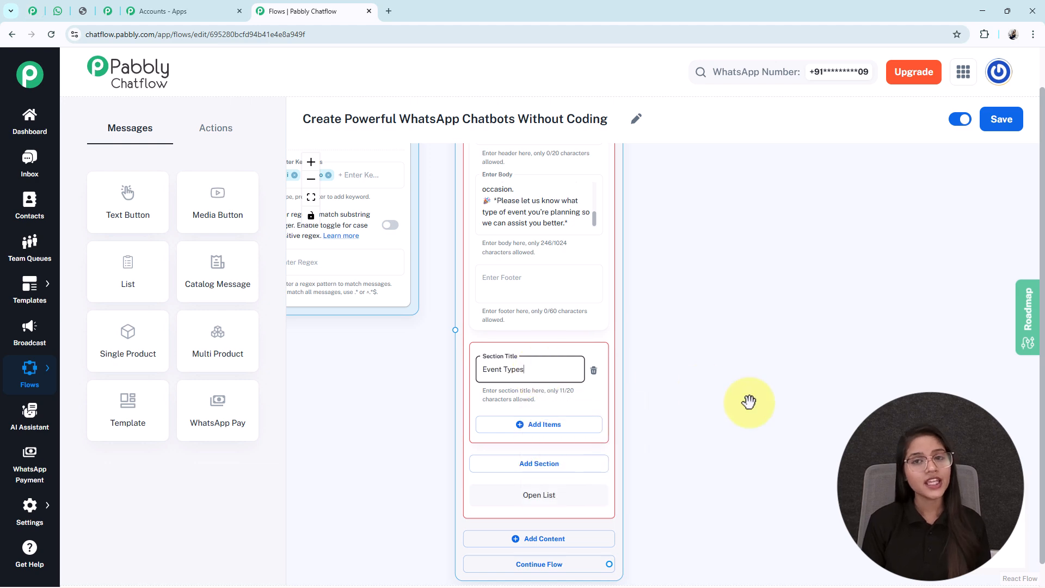
# Add three items to the Event Types section, titled Birthday Celebration, Corporate Gathering and Wedding Reception with their emojis.
pyautogui.moveTo(726, 430); pyautogui.dragTo(716, 290)
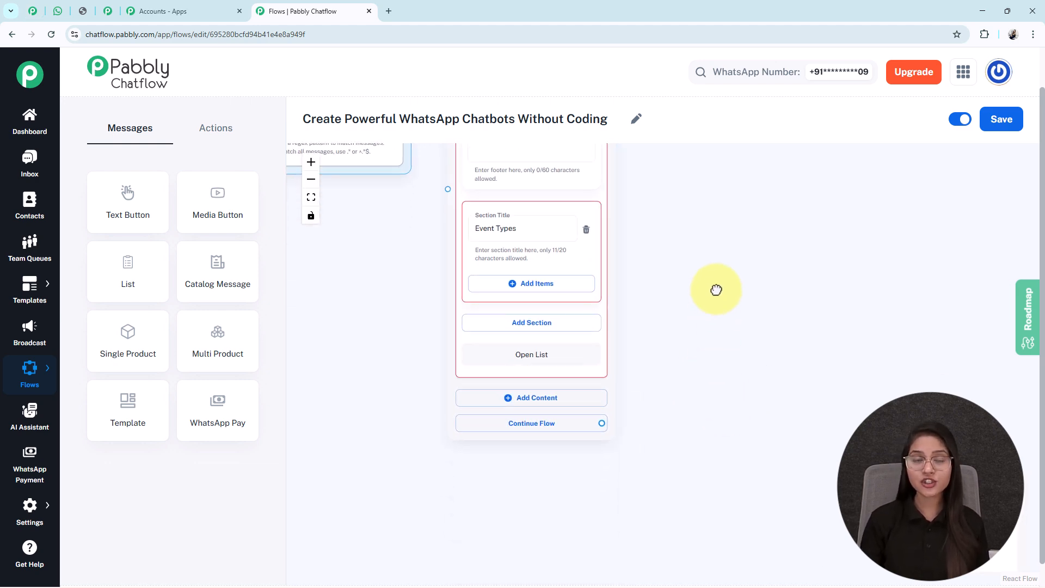
pyautogui.click(484, 284)
pyautogui.click(506, 433)
pyautogui.moveTo(733, 494); pyautogui.dragTo(729, 350)
pyautogui.click(482, 450)
pyautogui.scroll(-2, 738, 437)
pyautogui.scroll(-2, 719, 427)
pyautogui.click(511, 398)
pyautogui.scroll(1, 523, 397)
pyautogui.moveTo(648, 420); pyautogui.dragTo(633, 383)
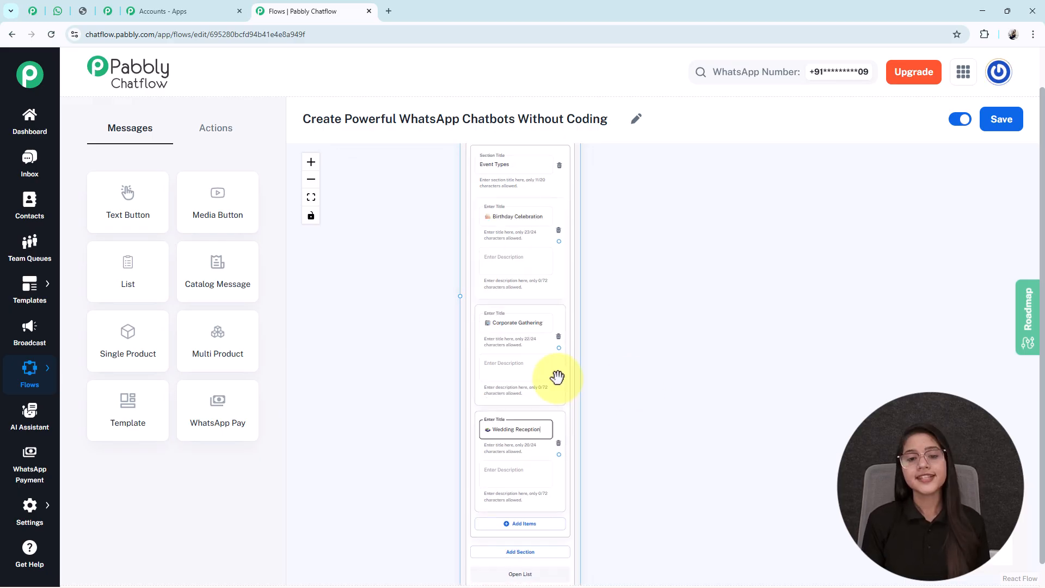
pyautogui.click(656, 350)
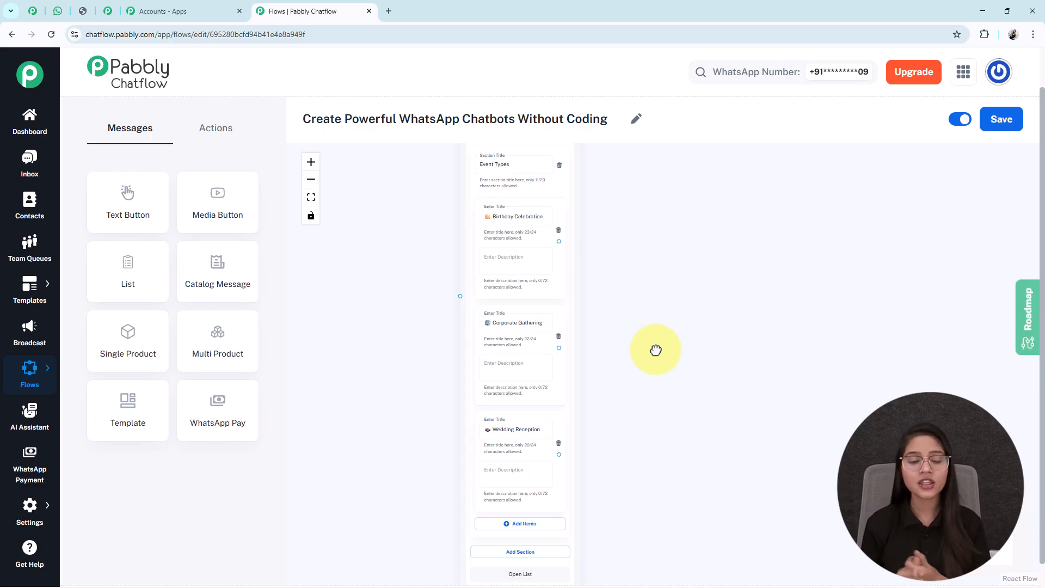
# Connect the Trigger node's output to the List node's input.
pyautogui.moveTo(521, 239); pyautogui.dragTo(540, 138)
pyautogui.moveTo(444, 405); pyautogui.dragTo(431, 419)
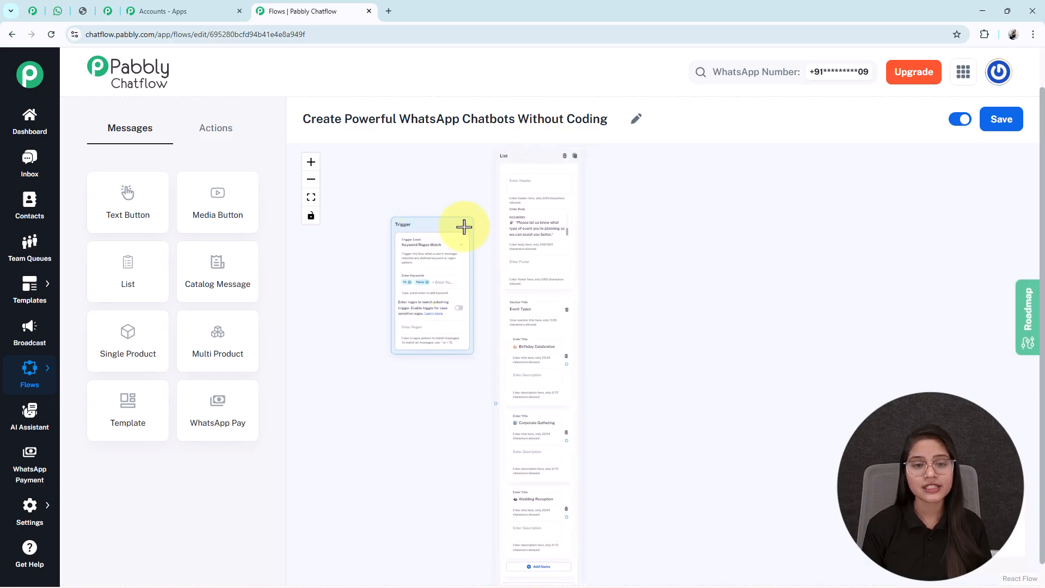
pyautogui.moveTo(493, 407); pyautogui.dragTo(495, 406)
# Add a Set Custom Field action node beside the List node's event type items.
pyautogui.moveTo(627, 423); pyautogui.dragTo(567, 353)
pyautogui.scroll(-1, 566, 352)
pyautogui.moveTo(715, 440); pyautogui.dragTo(682, 443)
pyautogui.scroll(1, 682, 442)
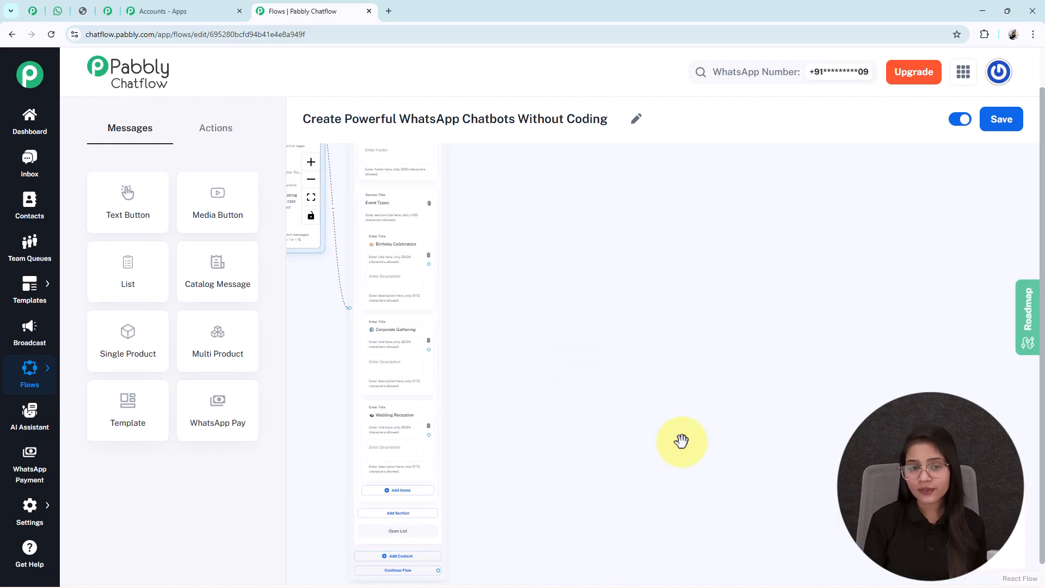
pyautogui.scroll(1, 682, 442)
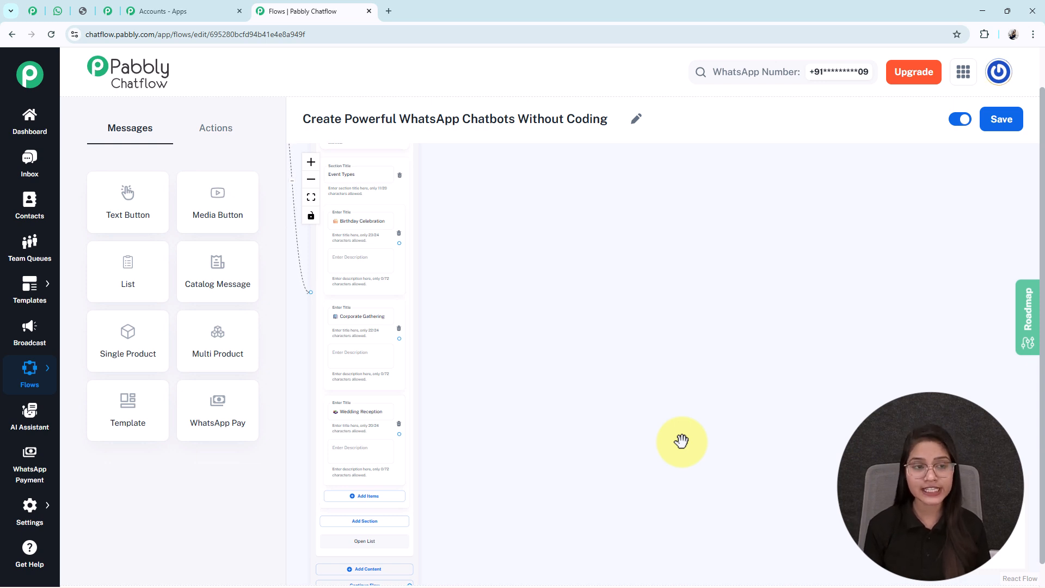
pyautogui.click(200, 130)
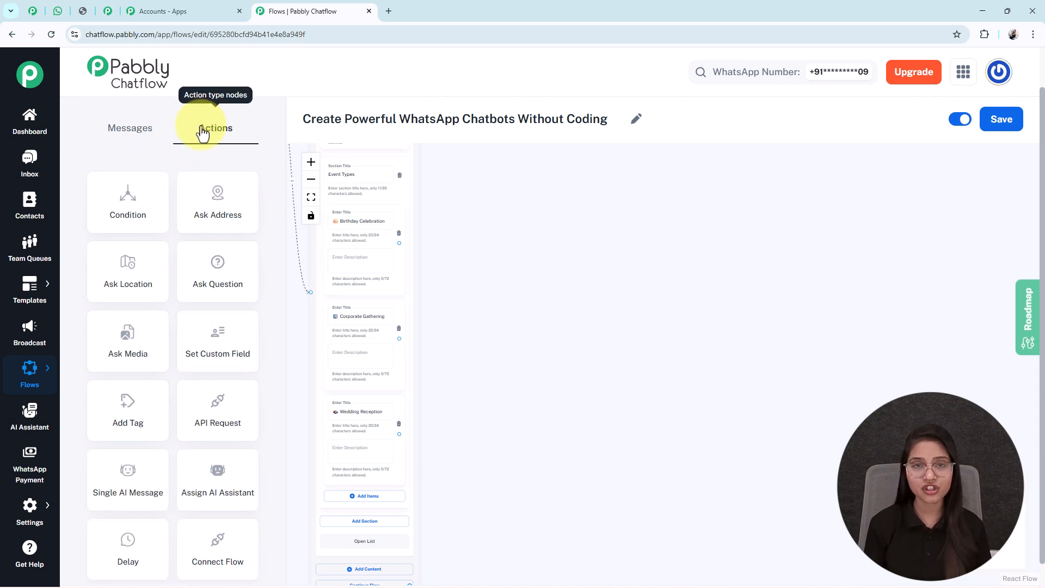
pyautogui.click(220, 343)
pyautogui.moveTo(507, 277); pyautogui.dragTo(621, 317)
pyautogui.moveTo(417, 202); pyautogui.dragTo(599, 240)
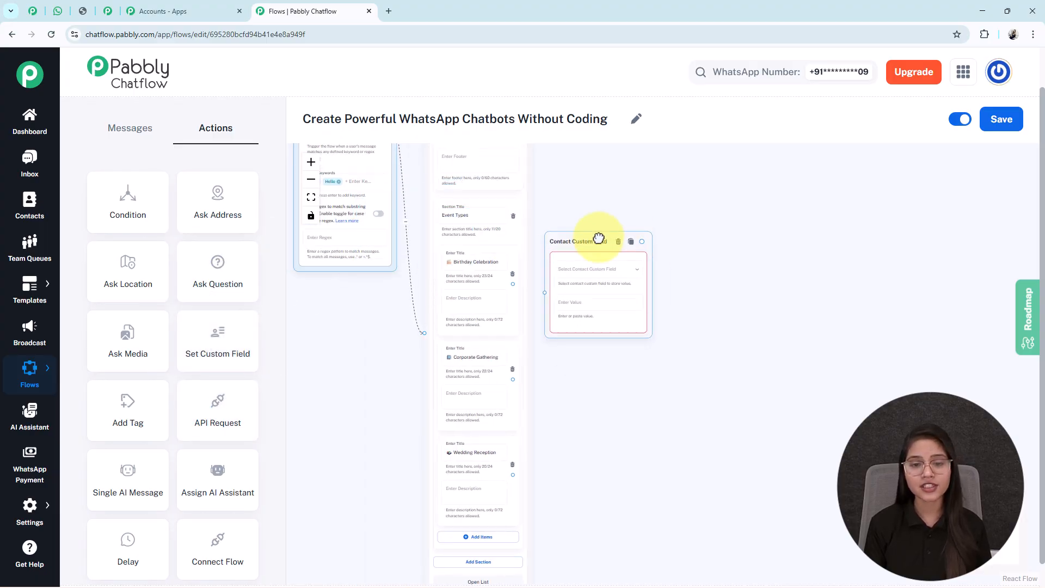
# Set the Contact Custom Field node to EventType with the value Birthday Celebration, copied with its emoji from the List item's title.
pyautogui.click(592, 269)
pyautogui.scroll(-2, 591, 264)
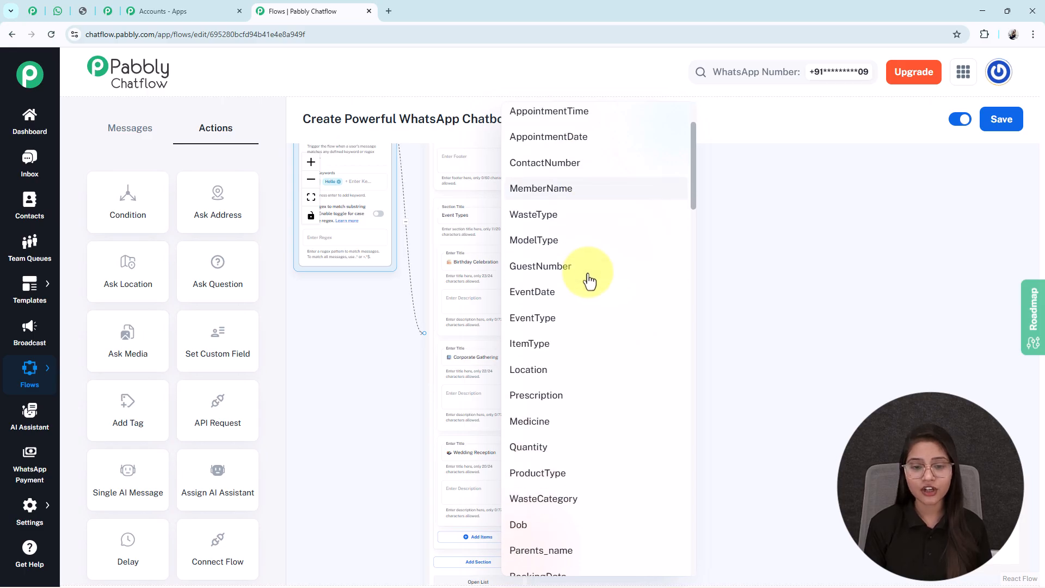
pyautogui.click(546, 327)
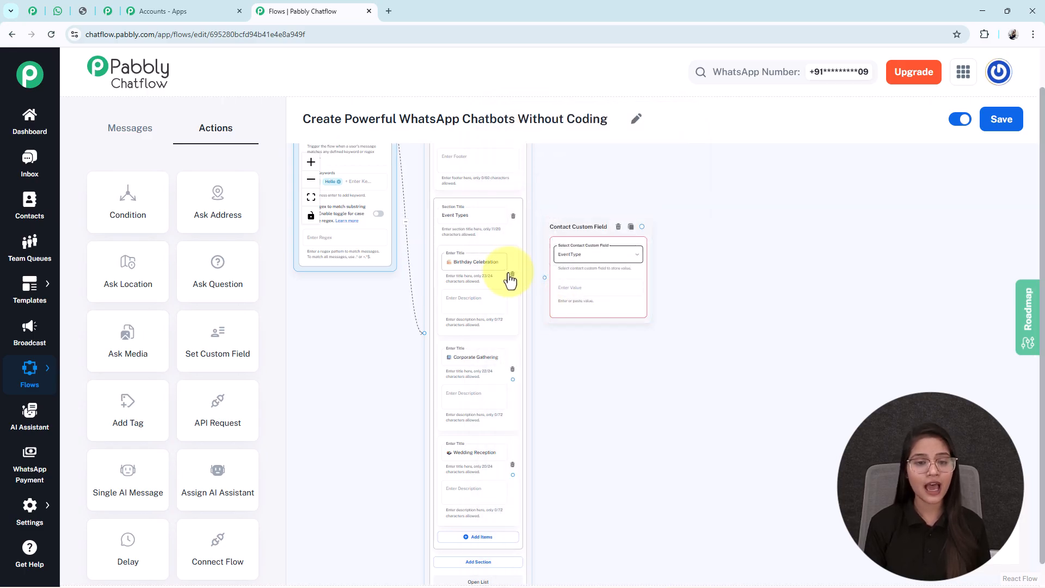
pyautogui.scroll(5, 496, 263)
pyautogui.click(469, 260)
pyautogui.hotkey('ctrl', 'a')
pyautogui.hotkey('ctrl', 'c')
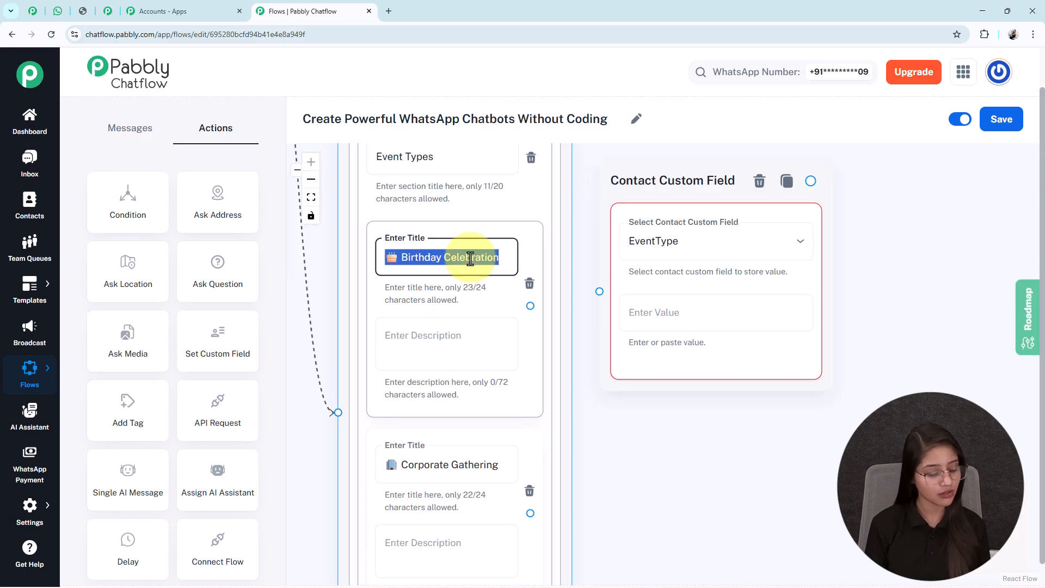
pyautogui.click(659, 327)
pyautogui.hotkey('ctrl', 'v')
pyautogui.moveTo(648, 203); pyautogui.dragTo(655, 227)
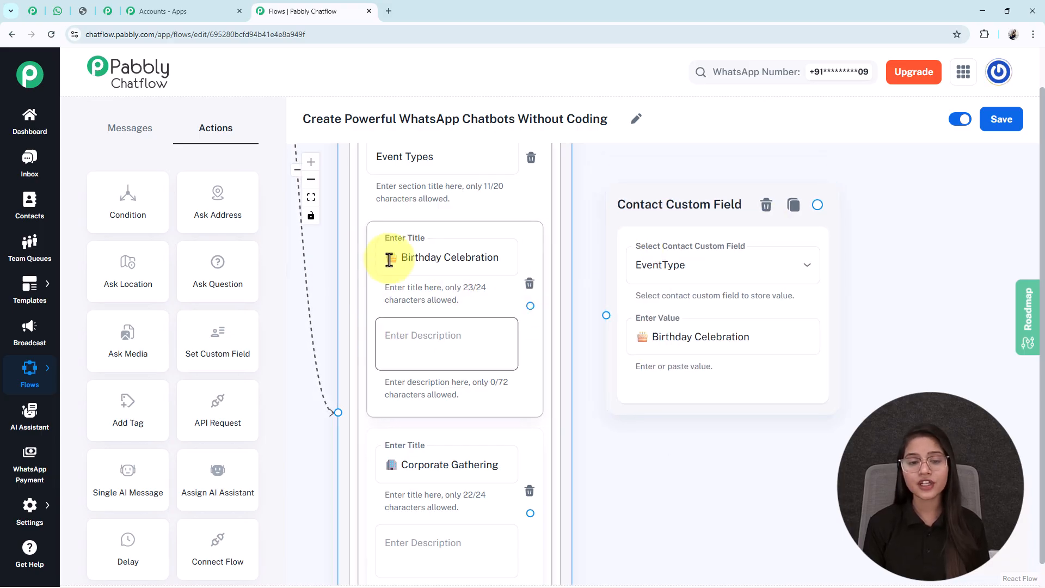
# Connect the Birthday Celebration list item to the Contact Custom Field node and save the flow.
pyautogui.moveTo(531, 307); pyautogui.dragTo(626, 354)
pyautogui.moveTo(728, 469); pyautogui.dragTo(629, 474)
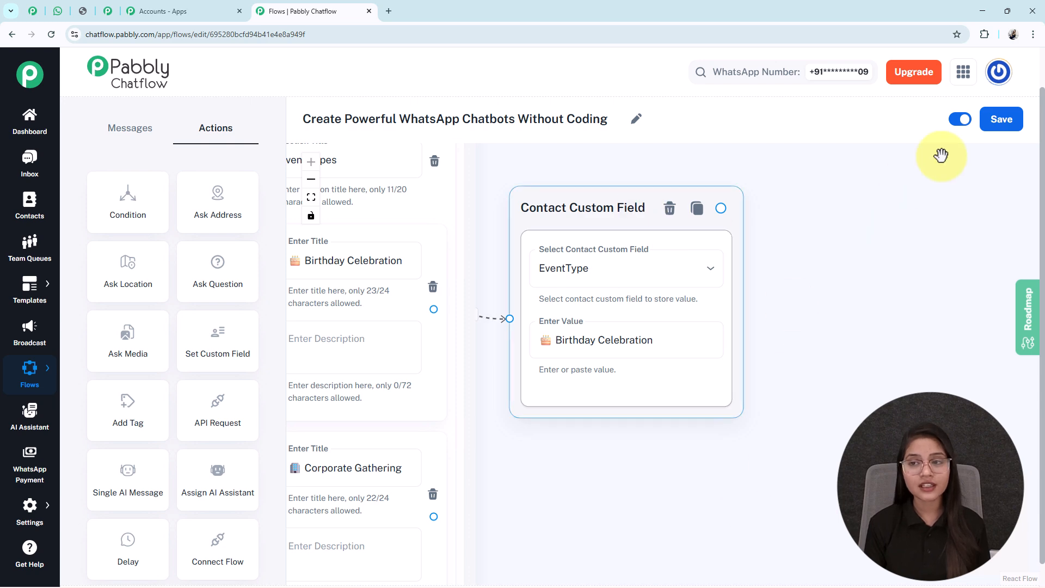
pyautogui.click(1002, 118)
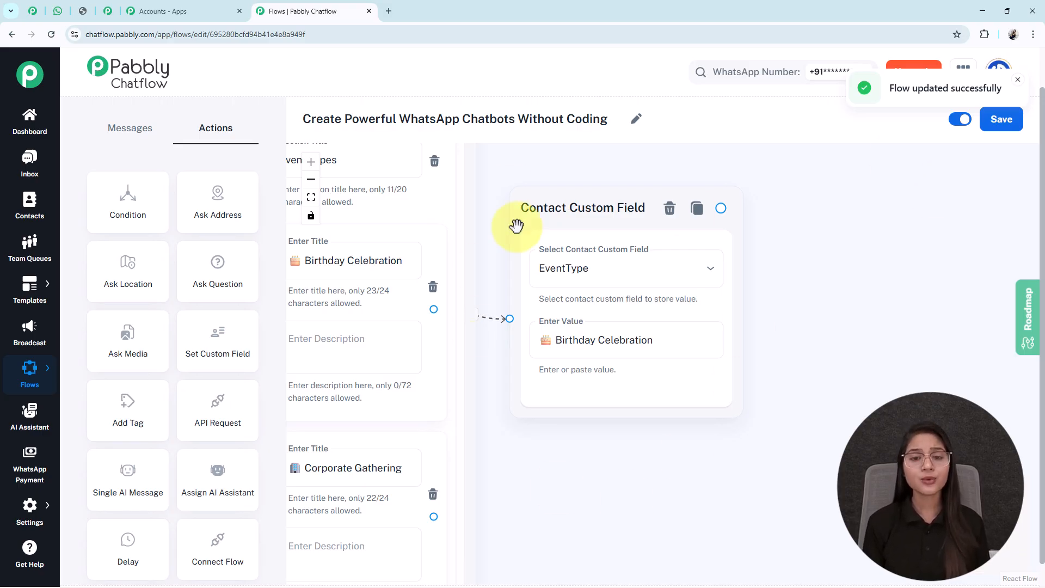
# Open the Contact Custom Fields settings page in a new browser tab.
pyautogui.moveTo(12, 527)
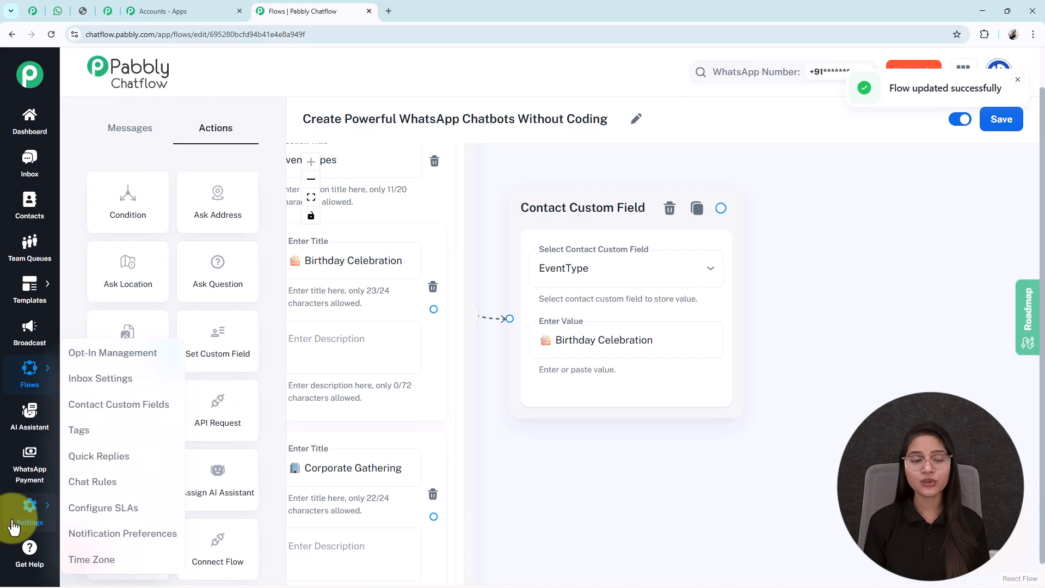
pyautogui.rightClick(116, 408)
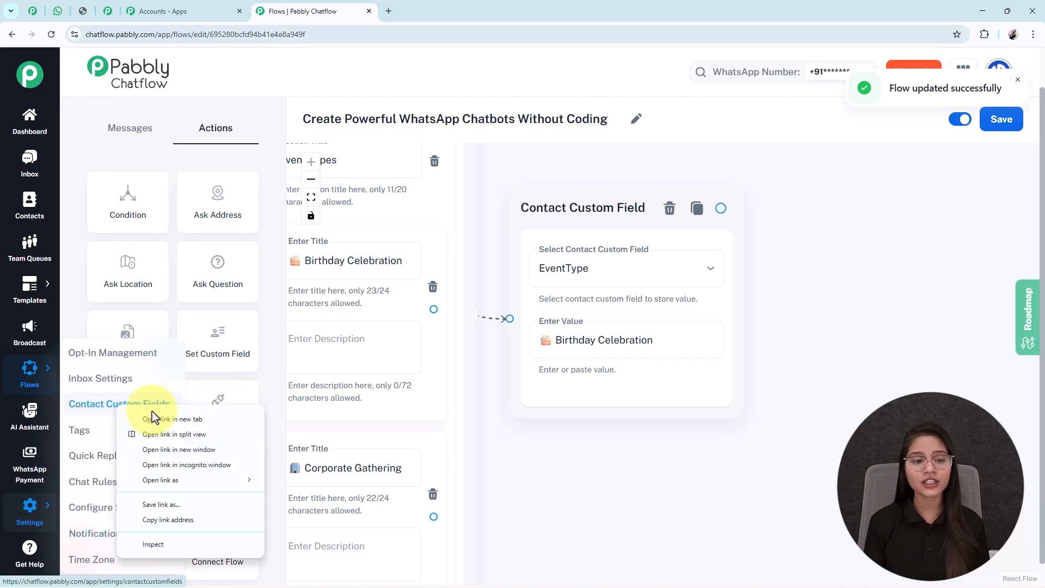
pyautogui.click(154, 420)
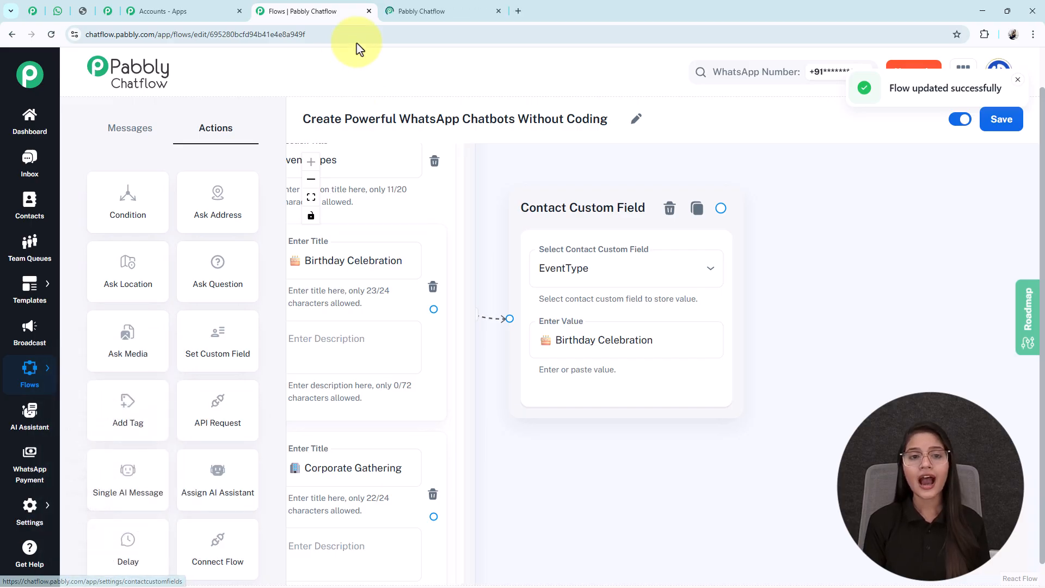
pyautogui.click(414, 12)
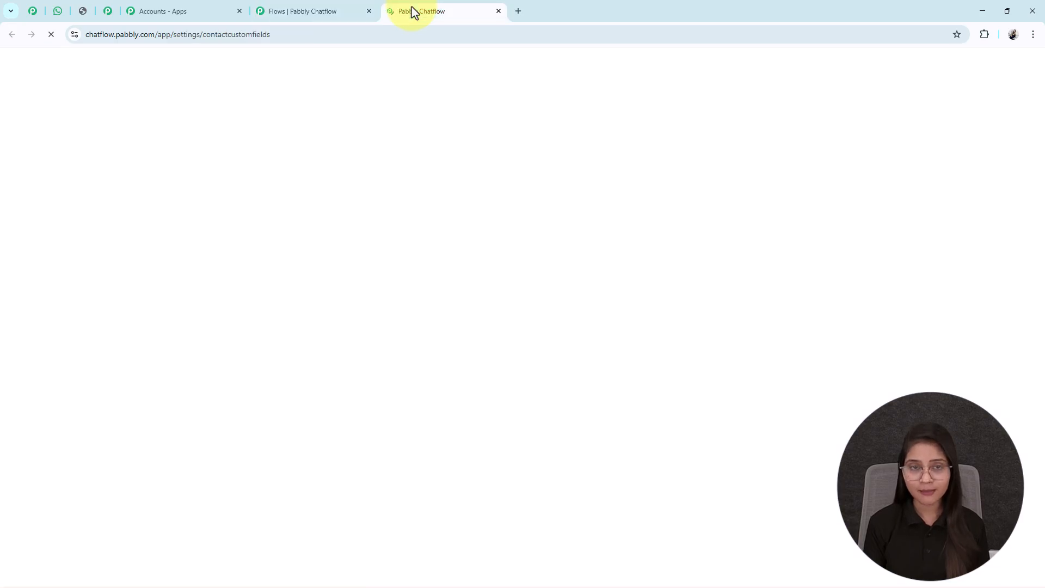
# Add an empty custom field row at the end of the contact custom fields, leaving its name and description blank.
pyautogui.scroll(-8, 587, 303)
pyautogui.scroll(-8, 587, 303)
pyautogui.scroll(-8, 586, 303)
pyautogui.scroll(-8, 586, 303)
pyautogui.scroll(-8, 587, 303)
pyautogui.scroll(-10, 587, 303)
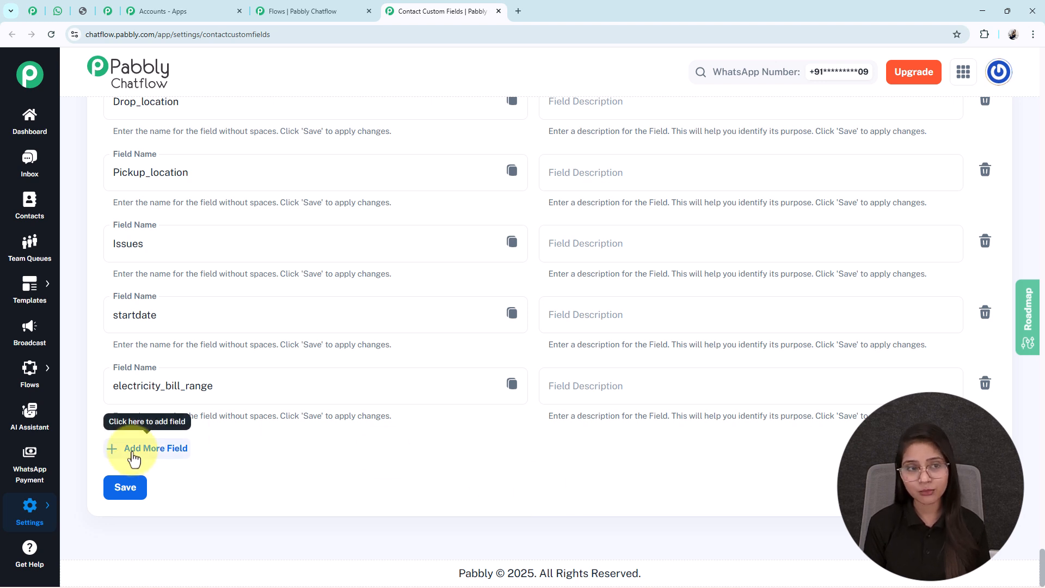
pyautogui.click(133, 458)
pyautogui.click(113, 449)
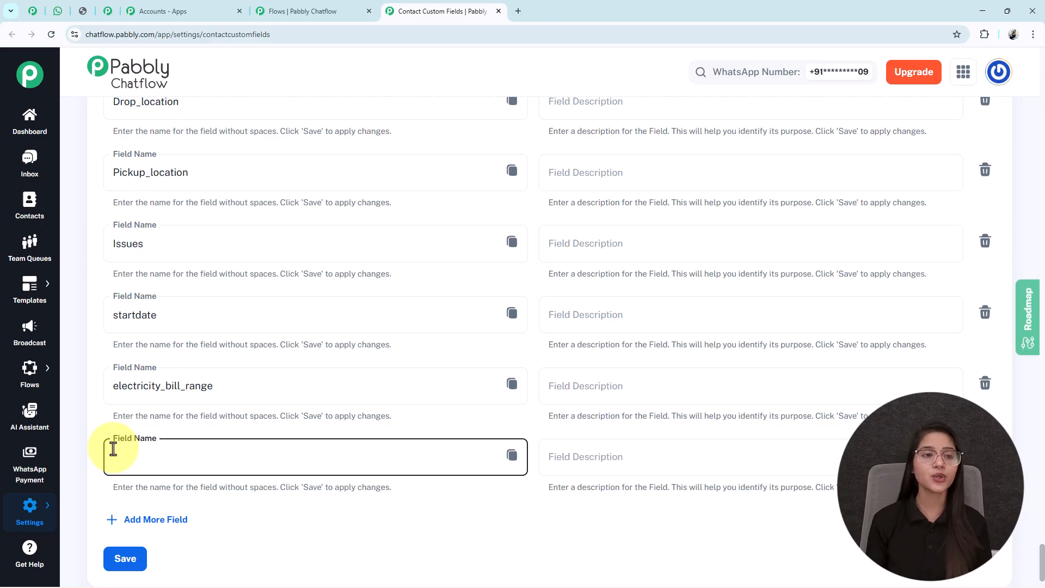
pyautogui.click(596, 467)
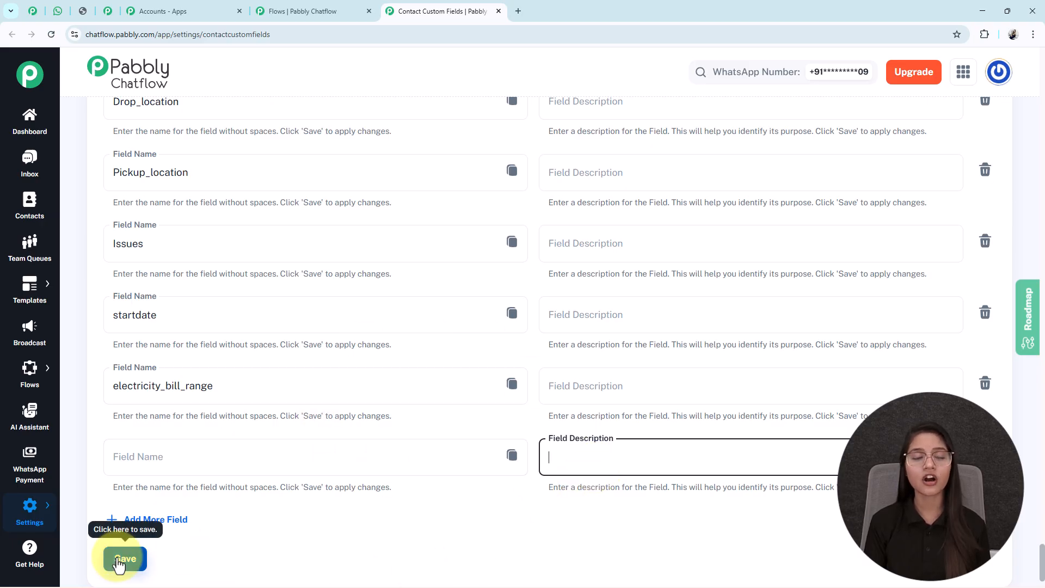
# Locate the EventType field among the contact custom fields and close the settings page.
pyautogui.scroll(15, 428, 506)
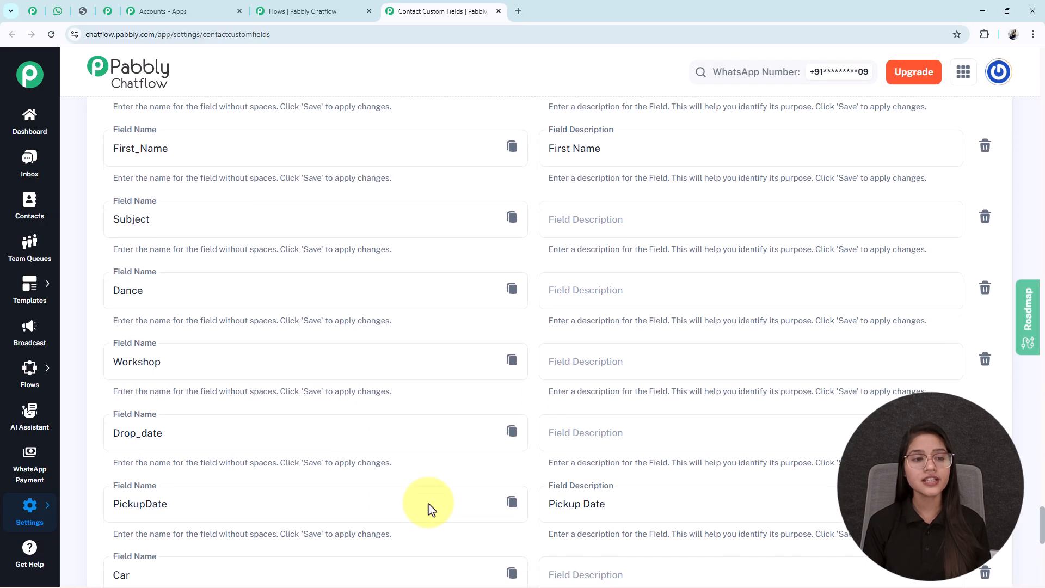
pyautogui.scroll(20, 430, 507)
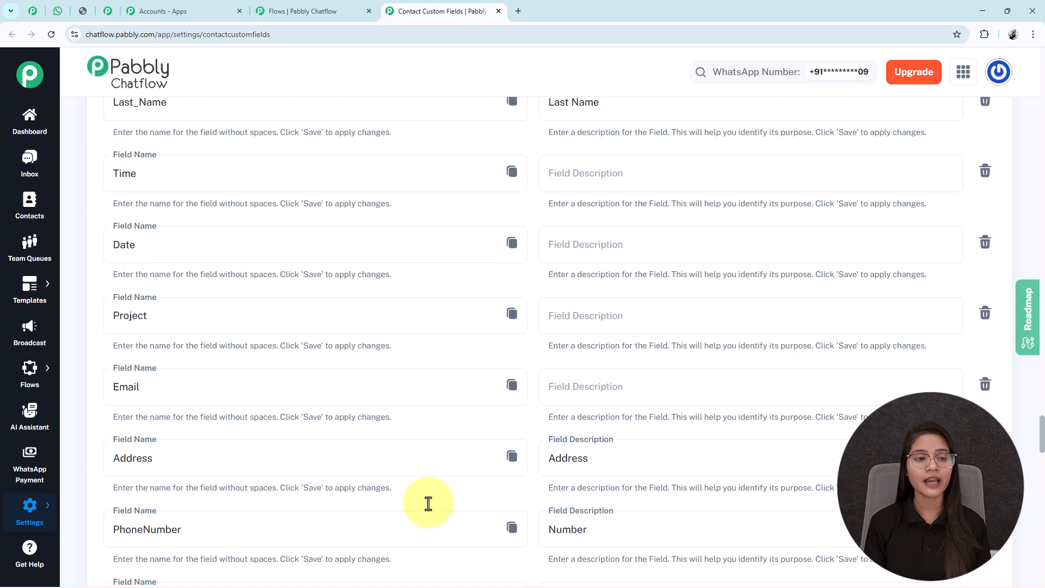
pyautogui.scroll(5, 428, 504)
pyautogui.doubleClick(109, 182)
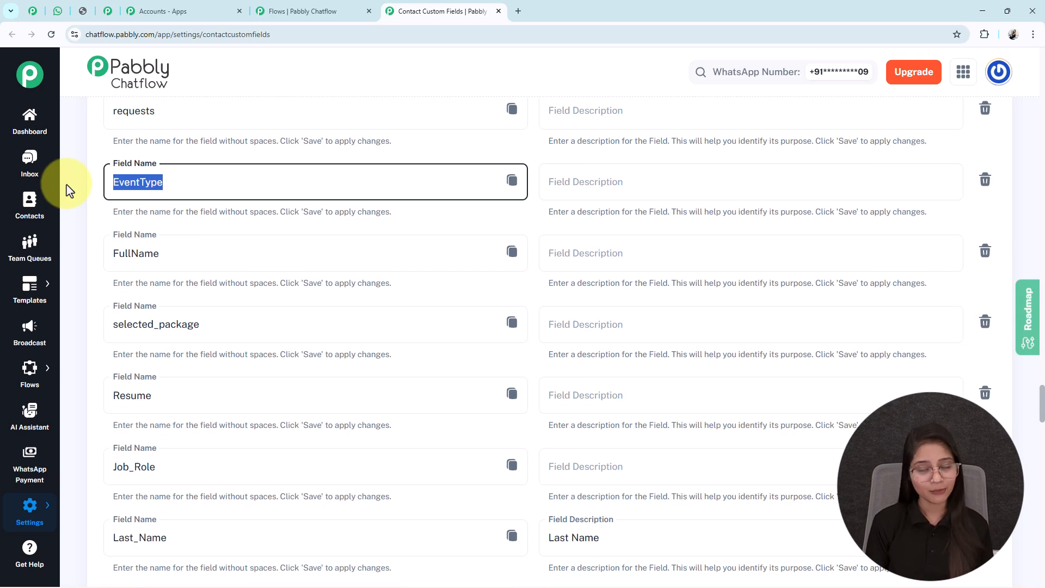
pyautogui.click(498, 12)
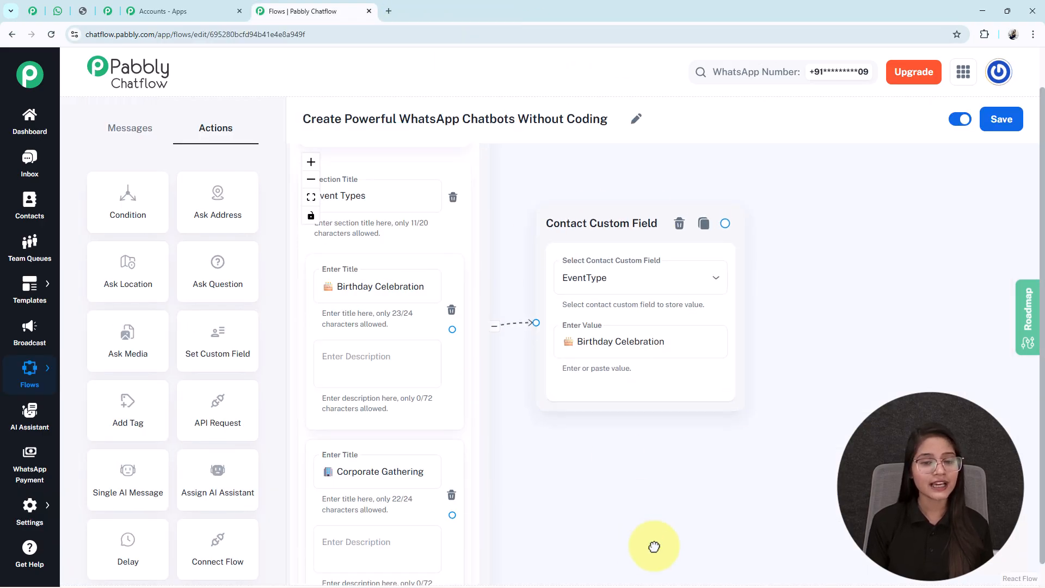
# Move the Birthday Celebration field node higher and add connected EventType field nodes with the values Corporate Gathering and Wedding Reception.
pyautogui.moveTo(642, 544); pyautogui.dragTo(760, 527)
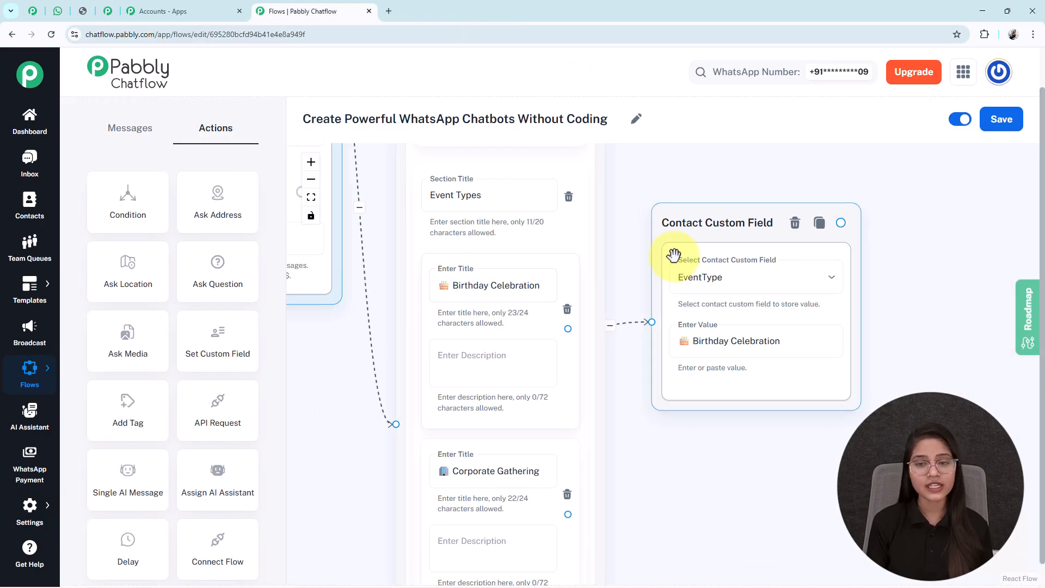
pyautogui.moveTo(672, 252); pyautogui.dragTo(695, 204)
pyautogui.moveTo(674, 437); pyautogui.dragTo(576, 345)
pyautogui.scroll(-5, 660, 348)
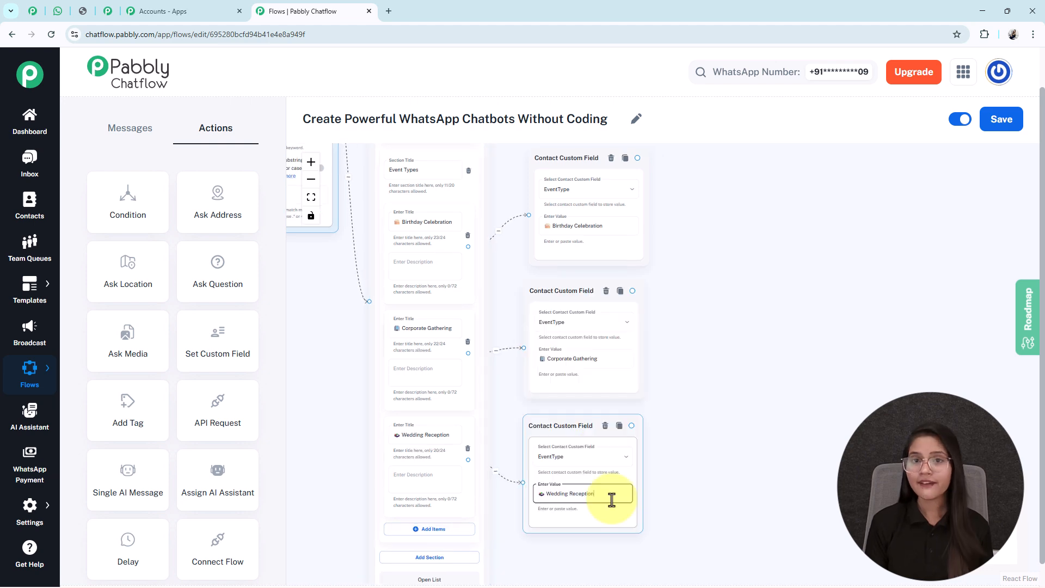
# Compare the Wedding Reception and Corporate Gathering item titles with the values stored in their connected custom field nodes.
pyautogui.scroll(2, 509, 174)
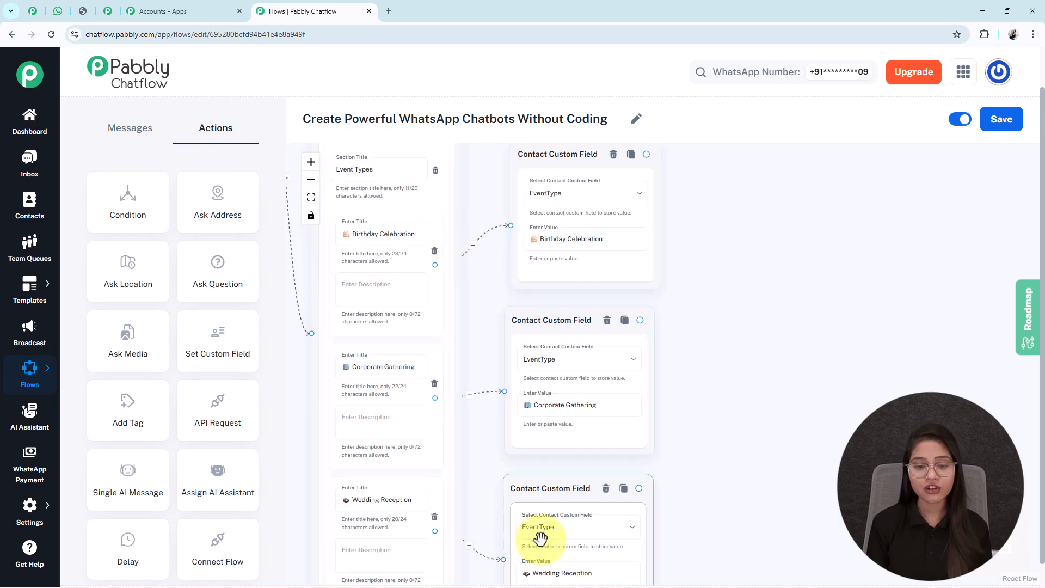
pyautogui.scroll(-3, 588, 427)
pyautogui.click(568, 428)
pyautogui.scroll(2, 568, 427)
pyautogui.moveTo(544, 506); pyautogui.dragTo(732, 527)
pyautogui.hotkey('ctrl', 'a')
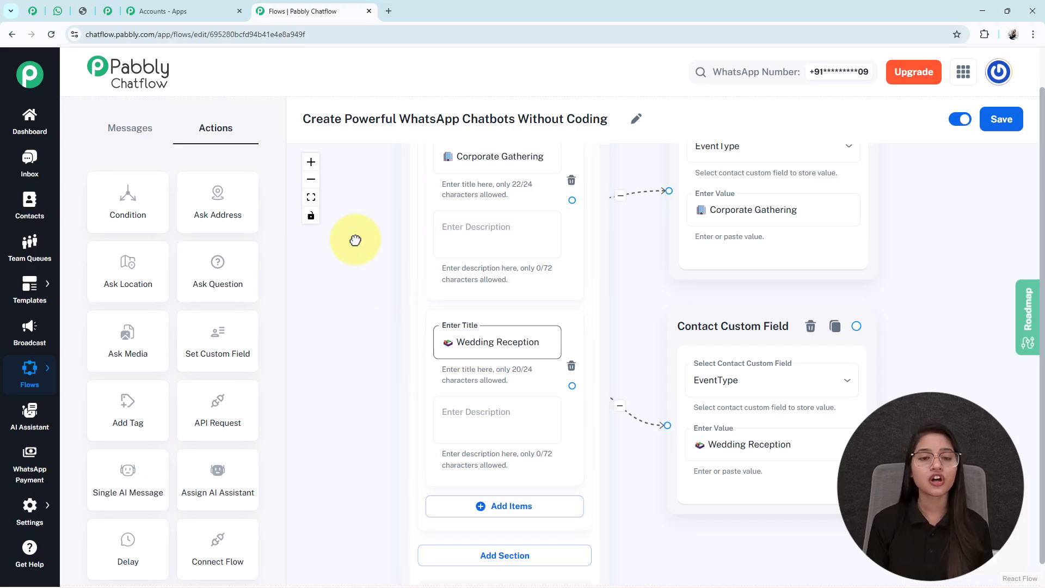
pyautogui.moveTo(357, 222); pyautogui.dragTo(334, 397)
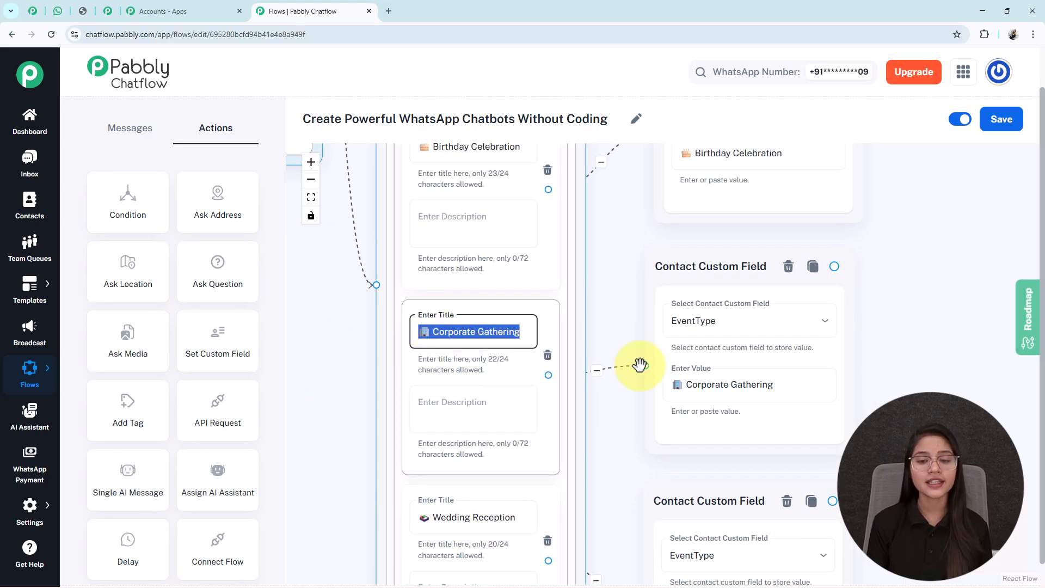
pyautogui.doubleClick(696, 385)
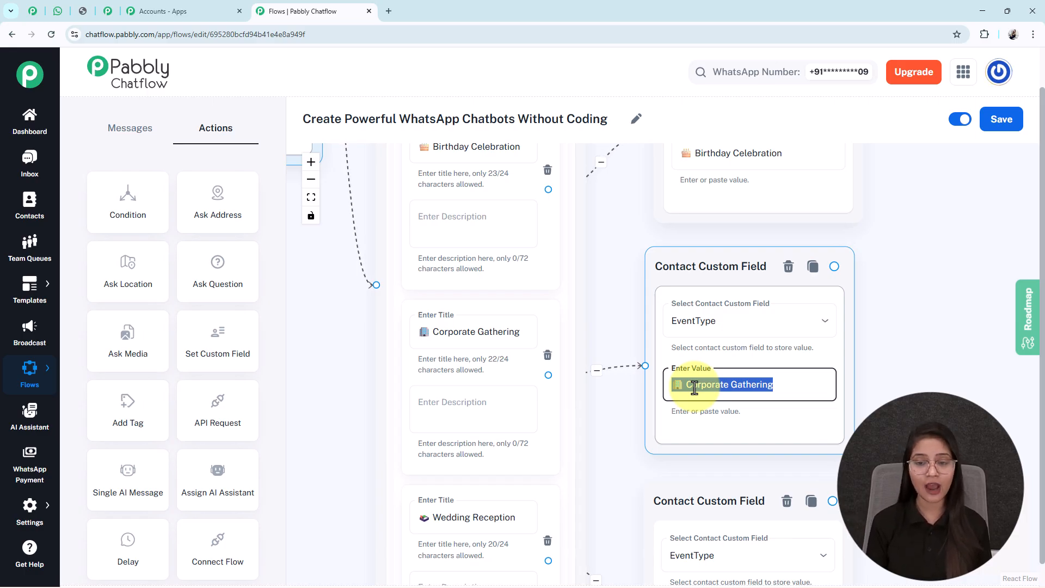
# Add an Ask Question action node beside the three Contact Custom Field nodes.
pyautogui.scroll(-3, 801, 357)
pyautogui.scroll(-4, 642, 306)
pyautogui.moveTo(649, 305); pyautogui.dragTo(591, 316)
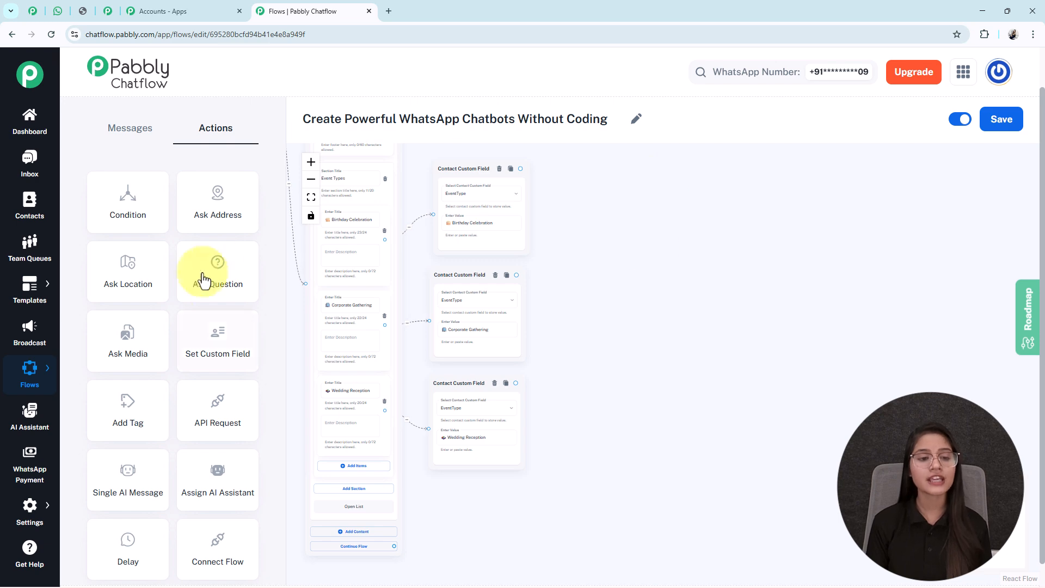
pyautogui.moveTo(243, 254); pyautogui.dragTo(625, 378)
pyautogui.scroll(3, 611, 381)
pyautogui.scroll(1, 611, 375)
pyautogui.moveTo(711, 289); pyautogui.dragTo(703, 385)
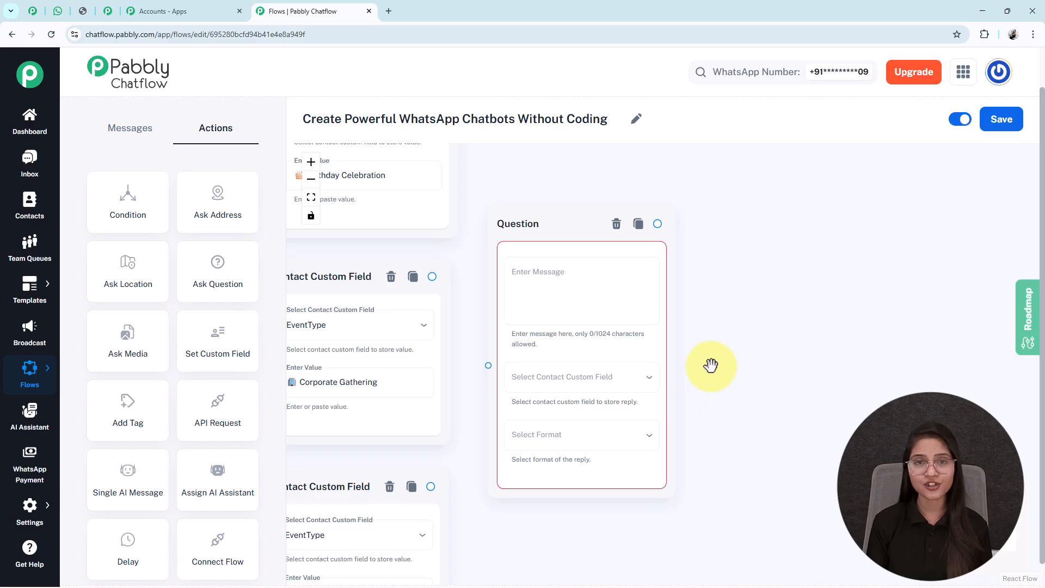
# Fill the Question message with "👤 Can you please share your *Full Name* to confirm your booking?" and store the reply in FullName.
pyautogui.click(560, 275)
pyautogui.write('👤 Can you please share your *Full Name* to confirm your booking?')
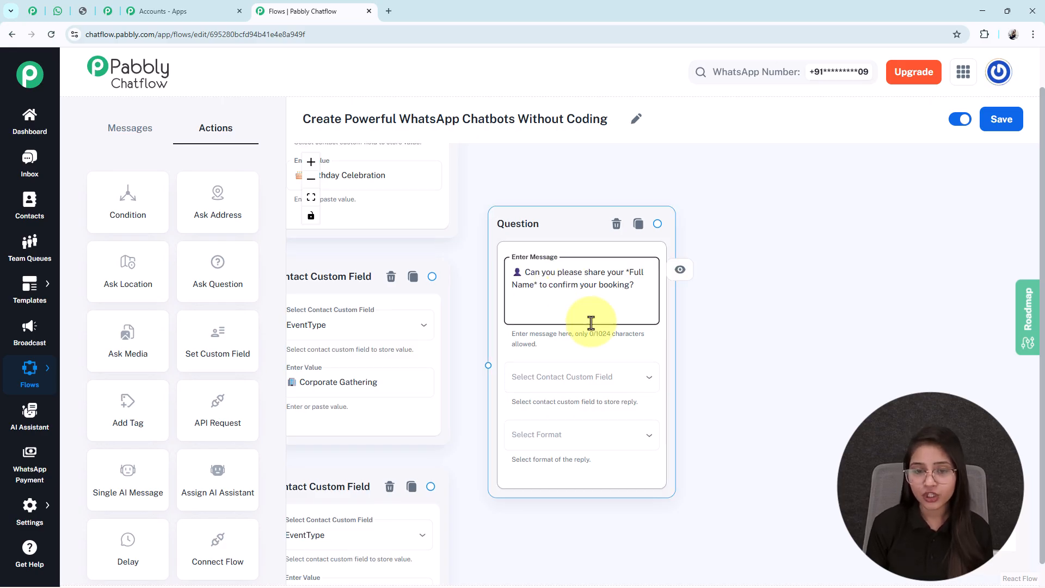
pyautogui.click(571, 378)
pyautogui.scroll(-5, 574, 403)
pyautogui.scroll(-15, 573, 402)
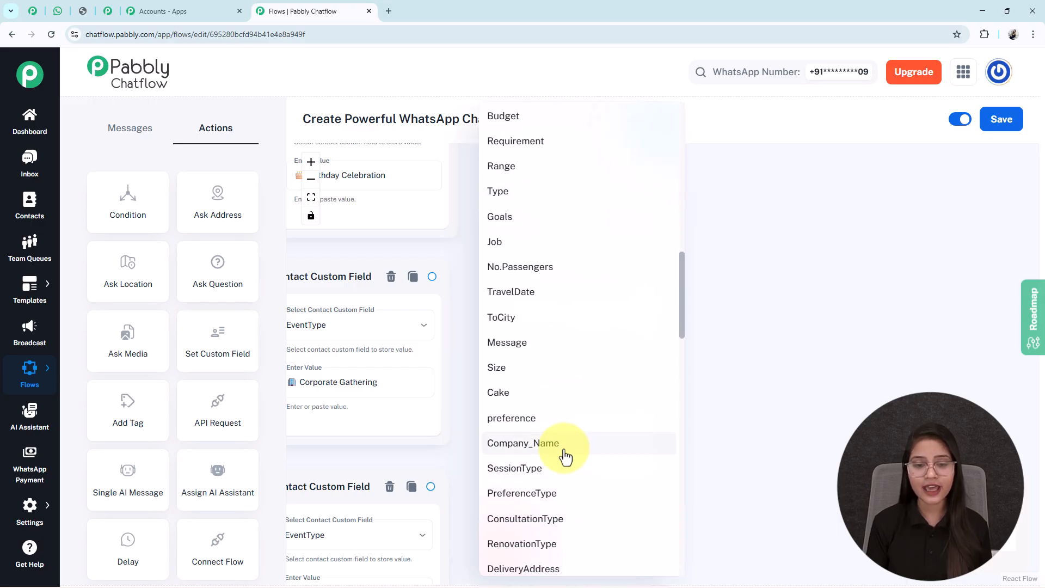
pyautogui.scroll(-6, 562, 474)
pyautogui.click(523, 346)
# Set the Question node's reply format to Text and review its message.
pyautogui.click(555, 436)
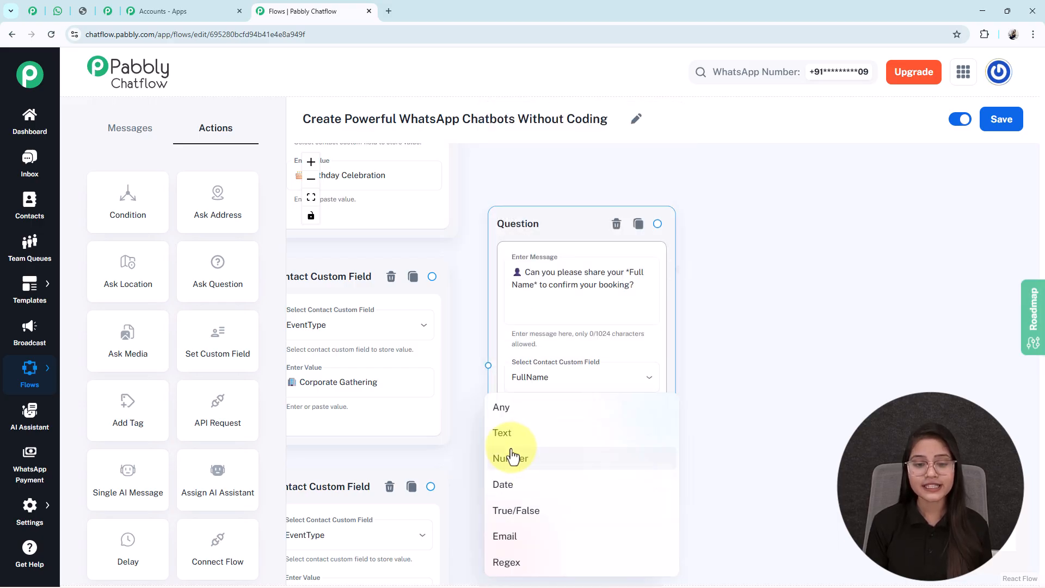
pyautogui.moveTo(745, 482); pyautogui.dragTo(756, 379)
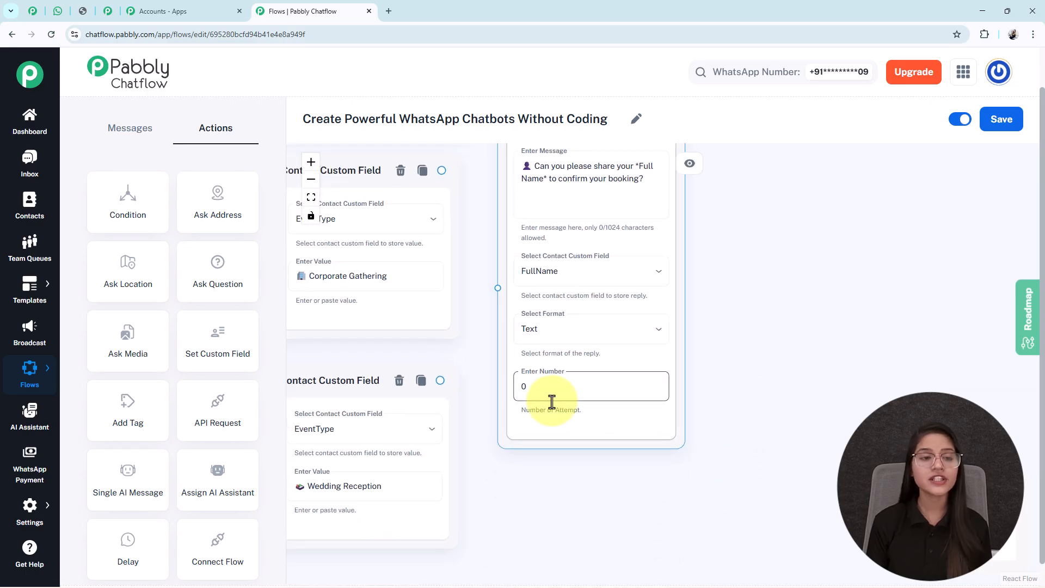
pyautogui.scroll(2, 746, 360)
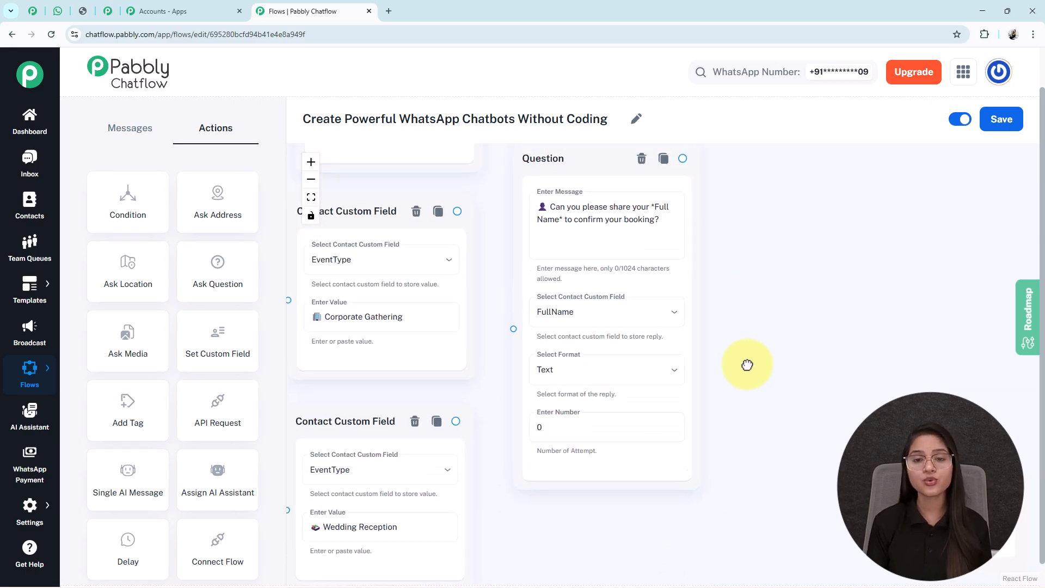
pyautogui.tripleClick(573, 229)
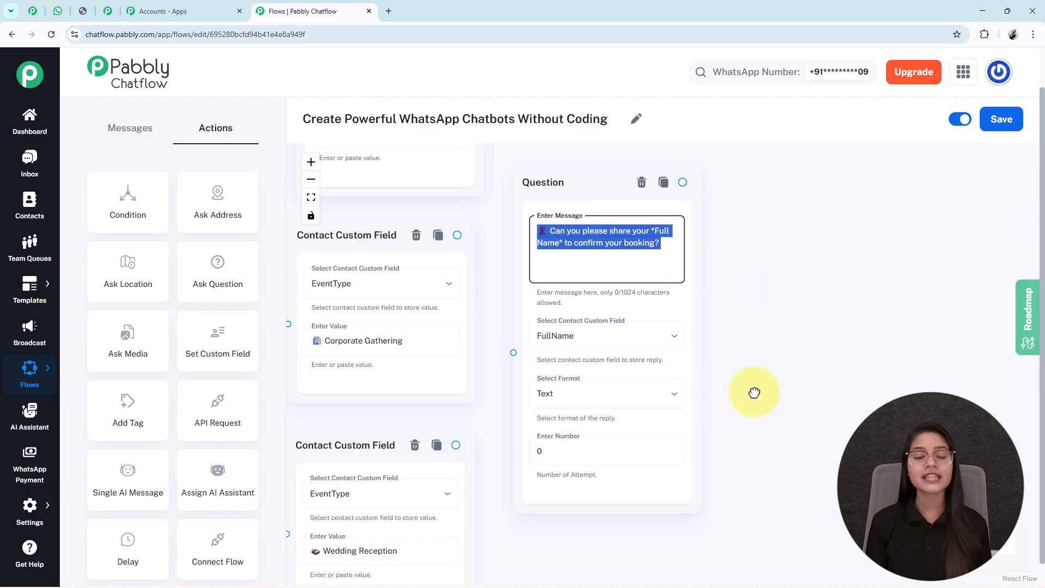
# Try 1 as the number of attempts in the full-name Question node, and reset it to 0.
pyautogui.moveTo(752, 390); pyautogui.dragTo(750, 339)
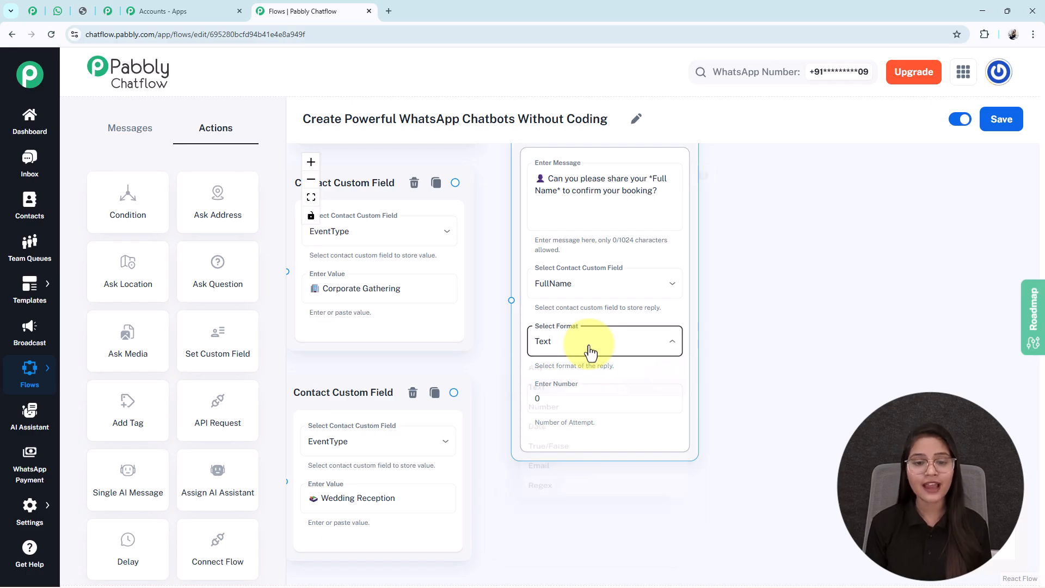
pyautogui.click(591, 351)
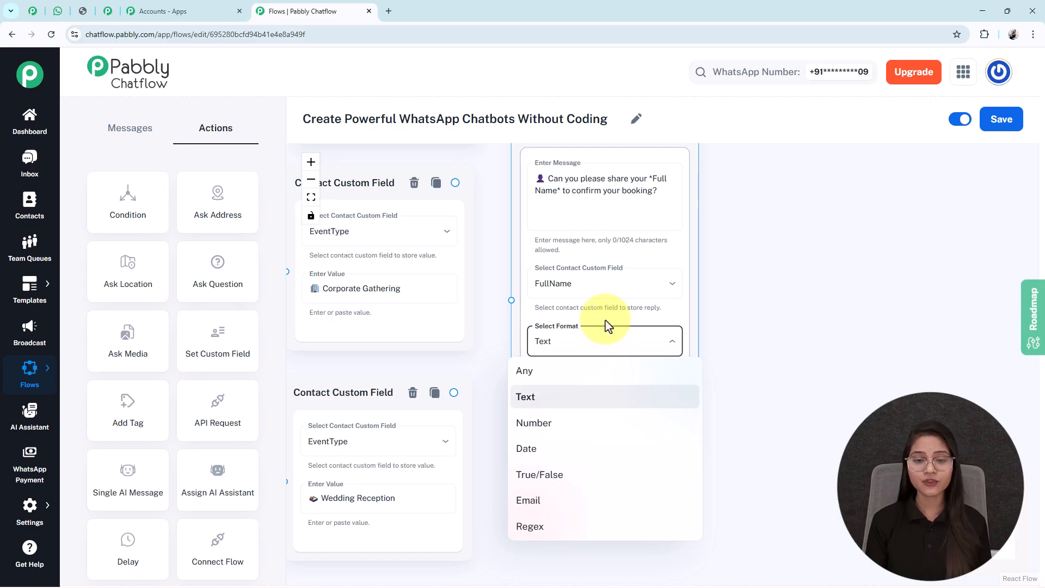
pyautogui.click(598, 335)
pyautogui.click(562, 400)
pyautogui.press('BackSpace')
pyautogui.write('1')
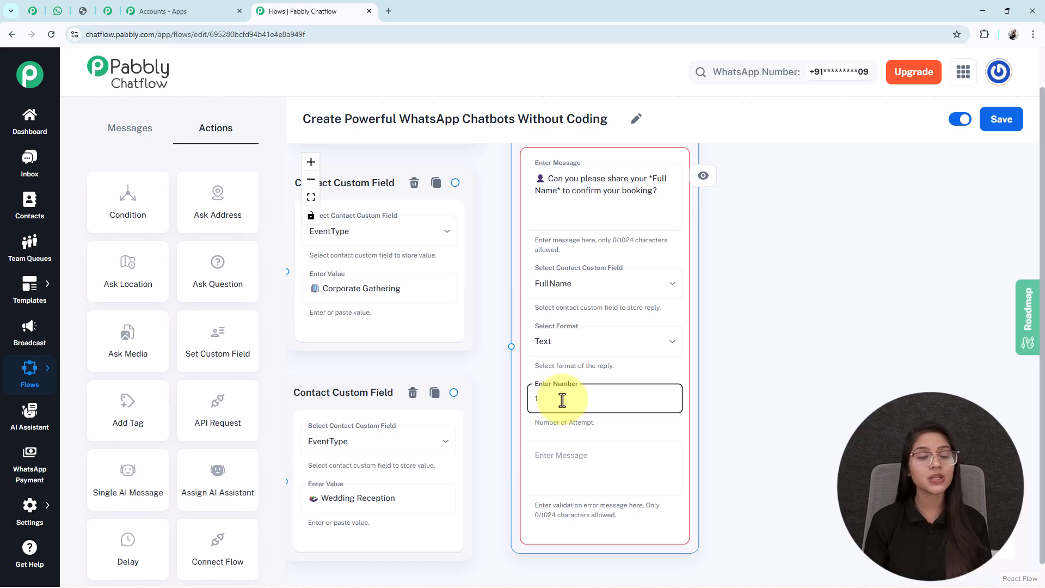
pyautogui.moveTo(740, 417); pyautogui.dragTo(737, 374)
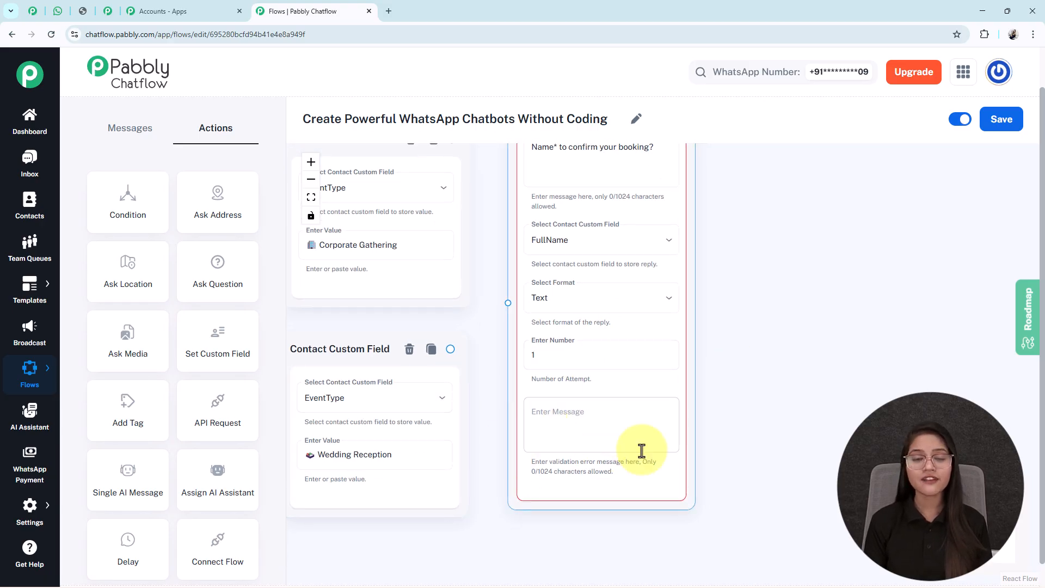
pyautogui.click(548, 358)
pyautogui.press('BackSpace')
pyautogui.write('0')
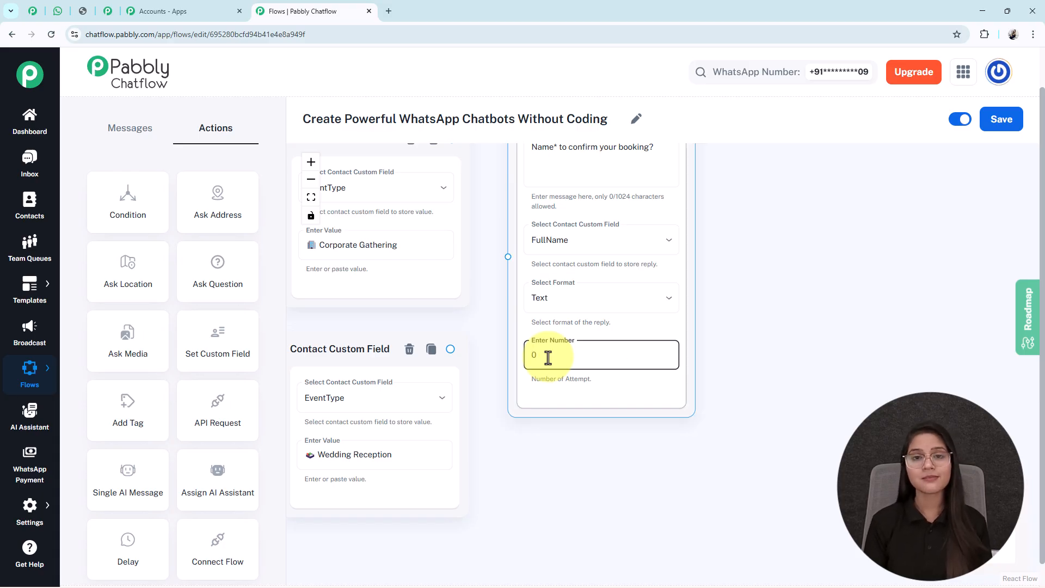
# Connect the three Contact Custom Field nodes to the full-name Question node.
pyautogui.scroll(-5, 590, 397)
pyautogui.moveTo(735, 319); pyautogui.dragTo(762, 412)
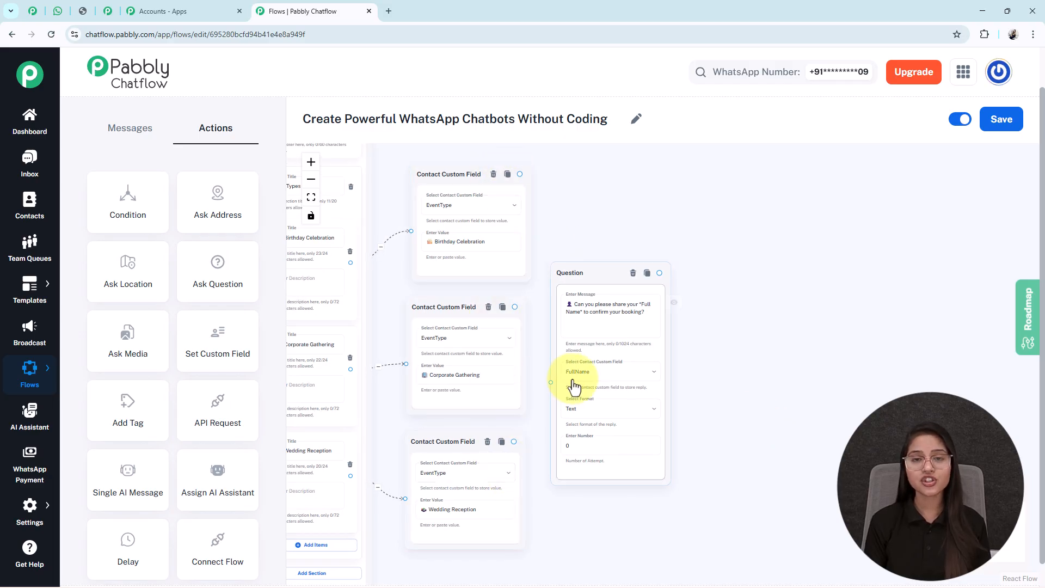
pyautogui.moveTo(640, 212); pyautogui.dragTo(583, 158)
pyautogui.moveTo(730, 373); pyautogui.dragTo(665, 392)
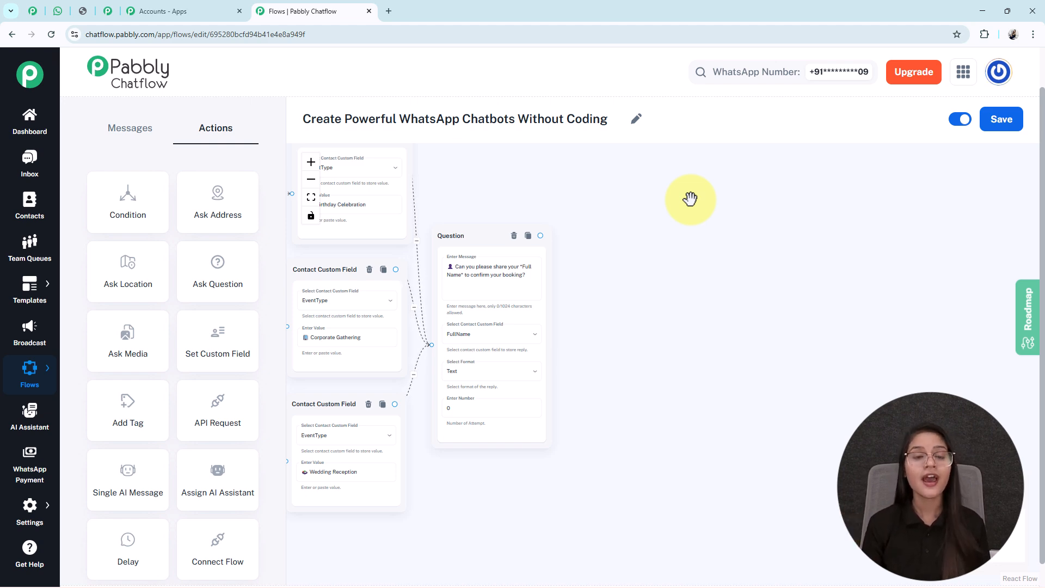
# Examine the messages, custom fields and reply formats of the date, guest number, address and contact number Question nodes.
pyautogui.scroll(-2, 701, 209)
pyautogui.moveTo(758, 275); pyautogui.dragTo(627, 284)
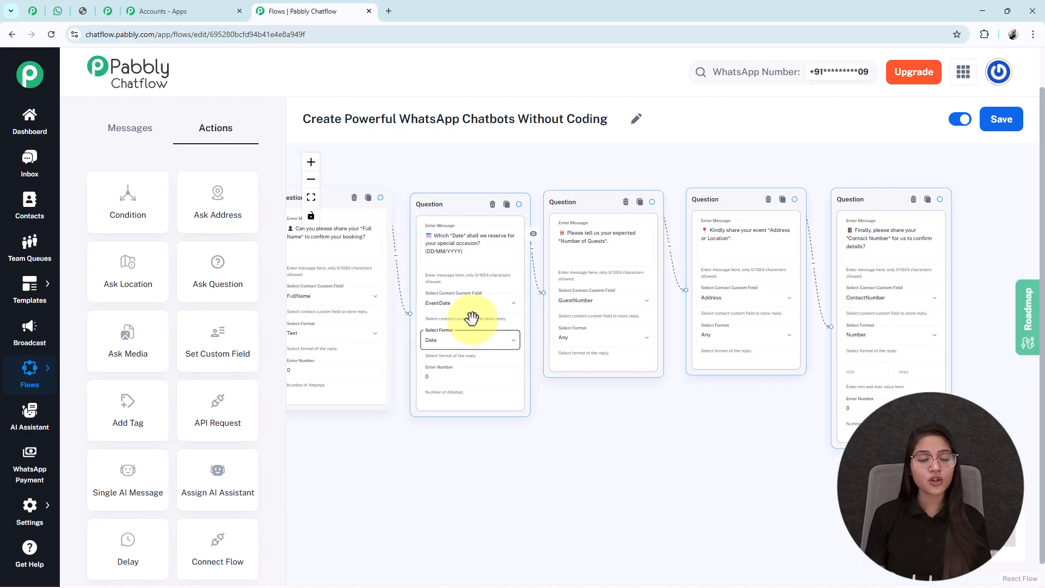
pyautogui.scroll(3, 490, 343)
pyautogui.moveTo(591, 468); pyautogui.dragTo(572, 478)
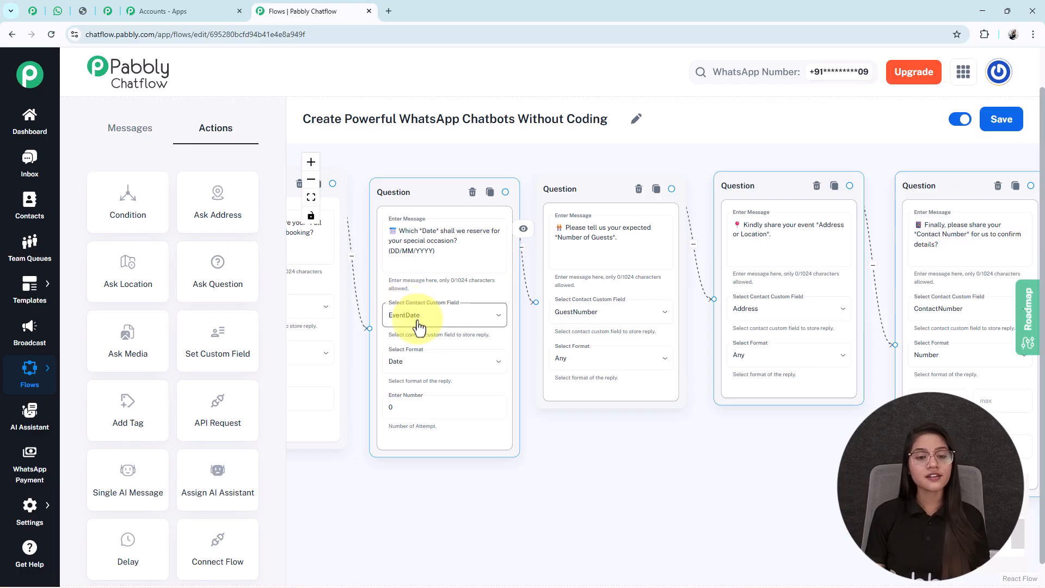
pyautogui.moveTo(627, 467); pyautogui.dragTo(457, 473)
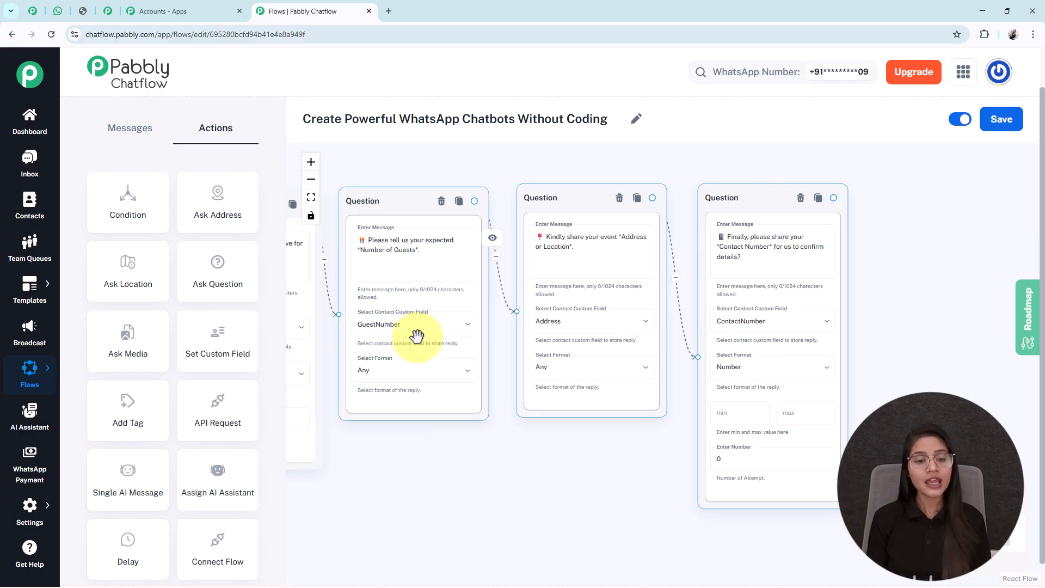
pyautogui.moveTo(527, 450); pyautogui.dragTo(438, 445)
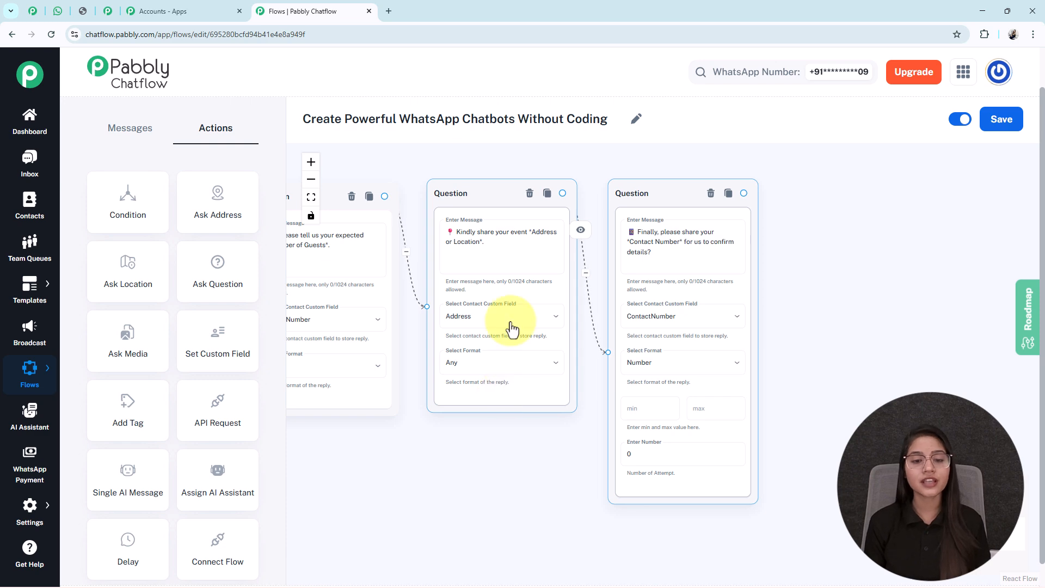
pyautogui.moveTo(811, 354); pyautogui.dragTo(688, 337)
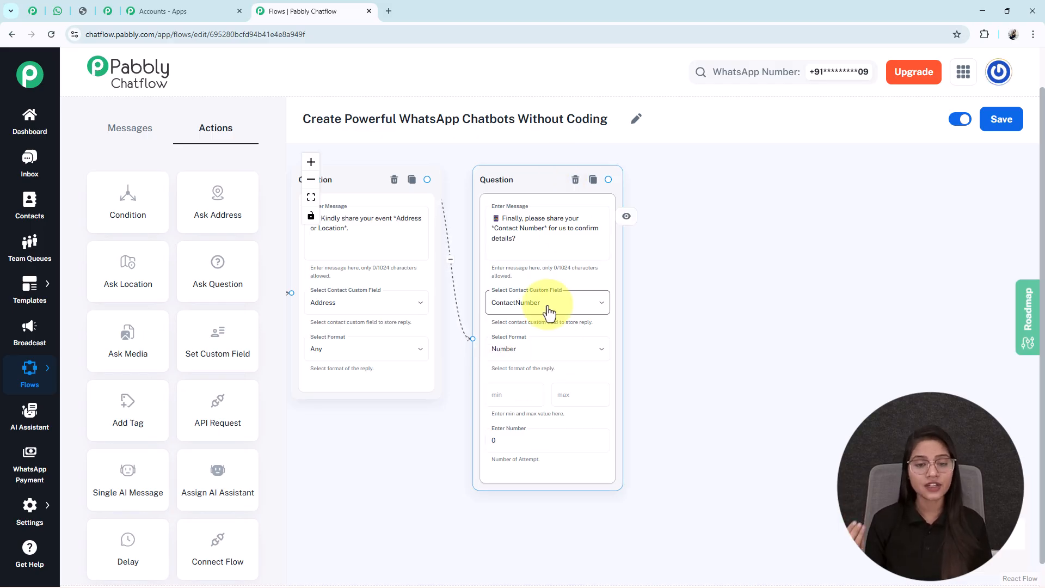
# Set the reply format of the contact number Question node to Any.
pyautogui.click(533, 348)
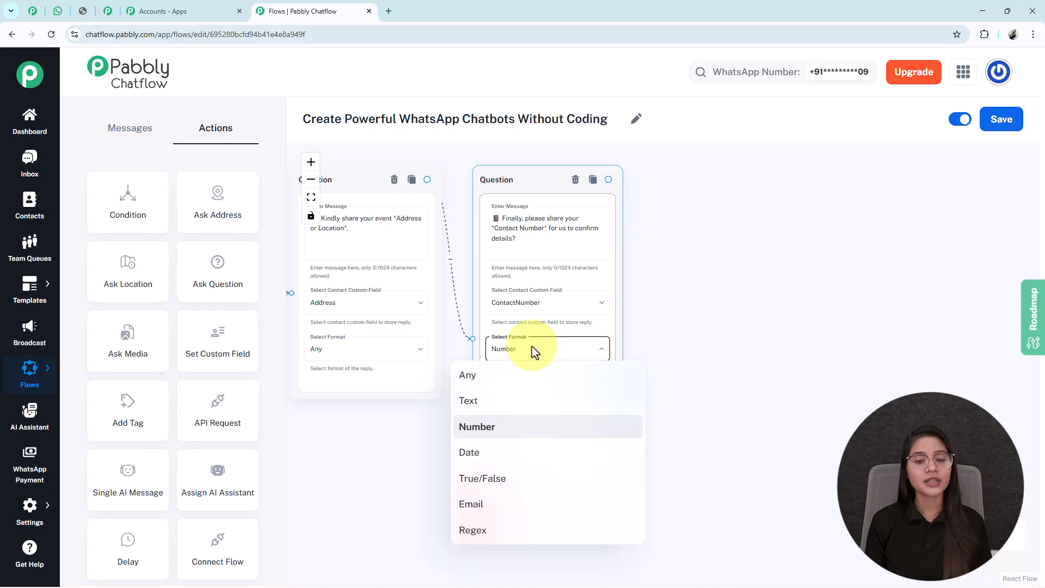
pyautogui.click(532, 348)
pyautogui.scroll(1, 545, 397)
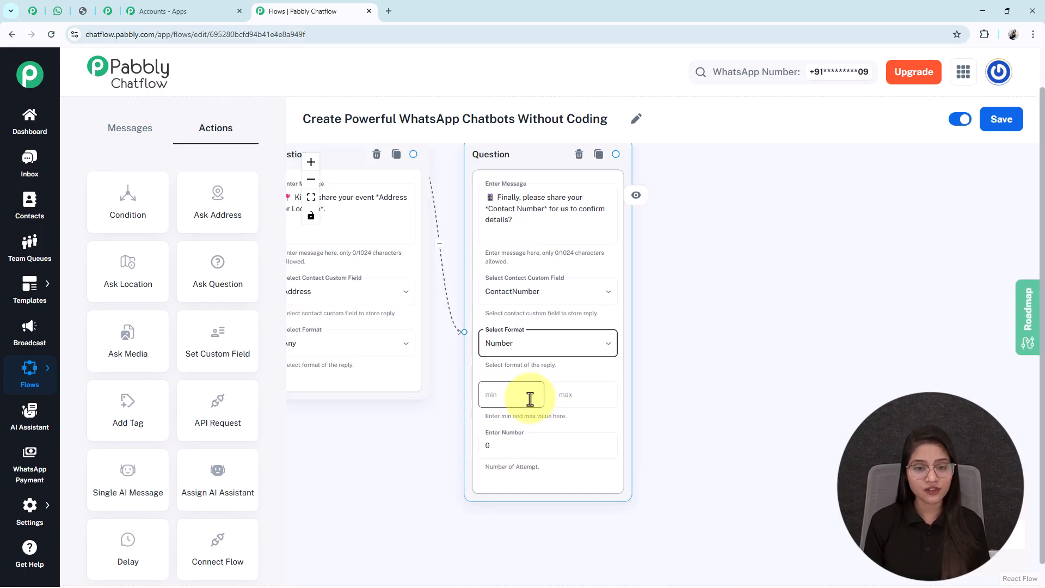
pyautogui.scroll(-1, 530, 399)
pyautogui.click(522, 351)
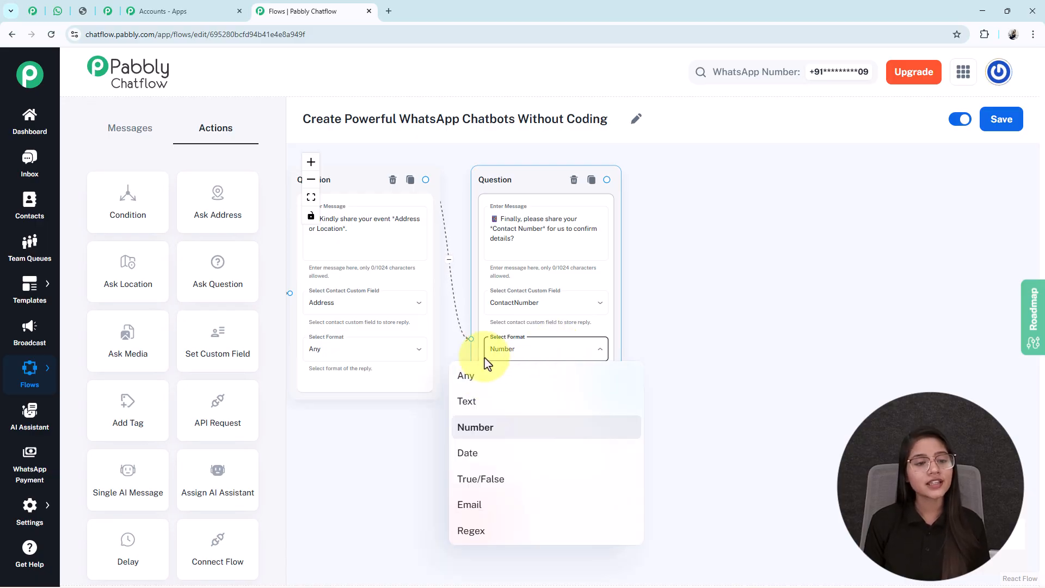
pyautogui.click(479, 376)
# Add a Text Button message node connected to the output of the contact number Question node.
pyautogui.moveTo(803, 332); pyautogui.dragTo(706, 394)
pyautogui.moveTo(612, 401); pyautogui.dragTo(850, 373)
pyautogui.scroll(-4, 849, 372)
pyautogui.moveTo(685, 451); pyautogui.dragTo(636, 451)
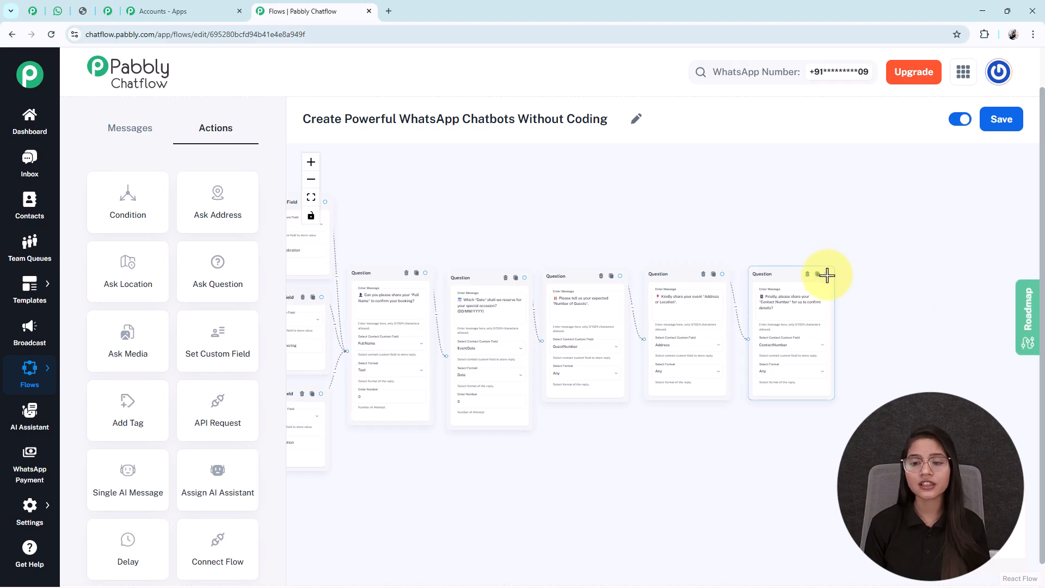
pyautogui.moveTo(827, 275); pyautogui.dragTo(887, 334)
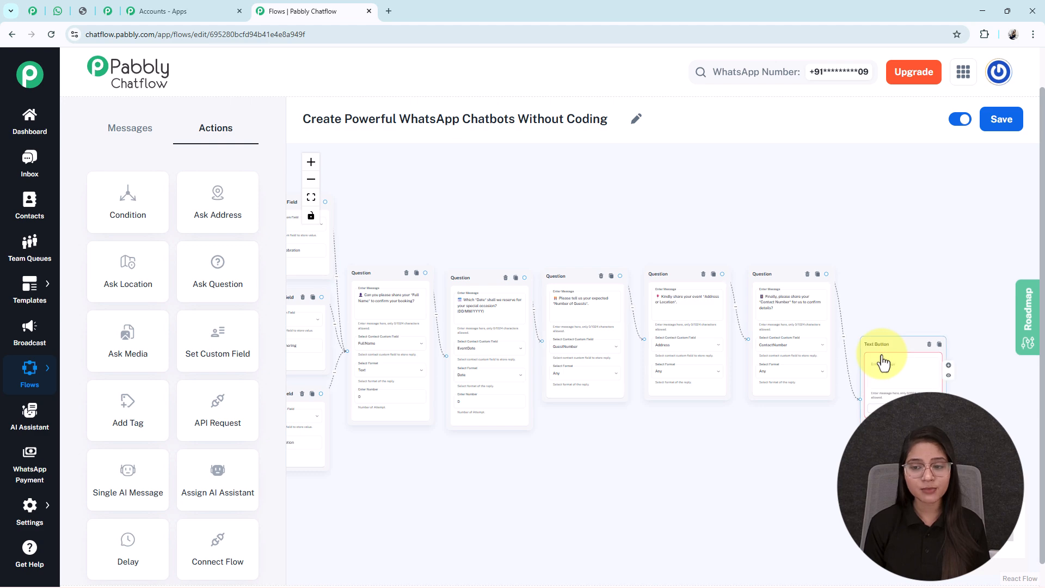
pyautogui.click(879, 351)
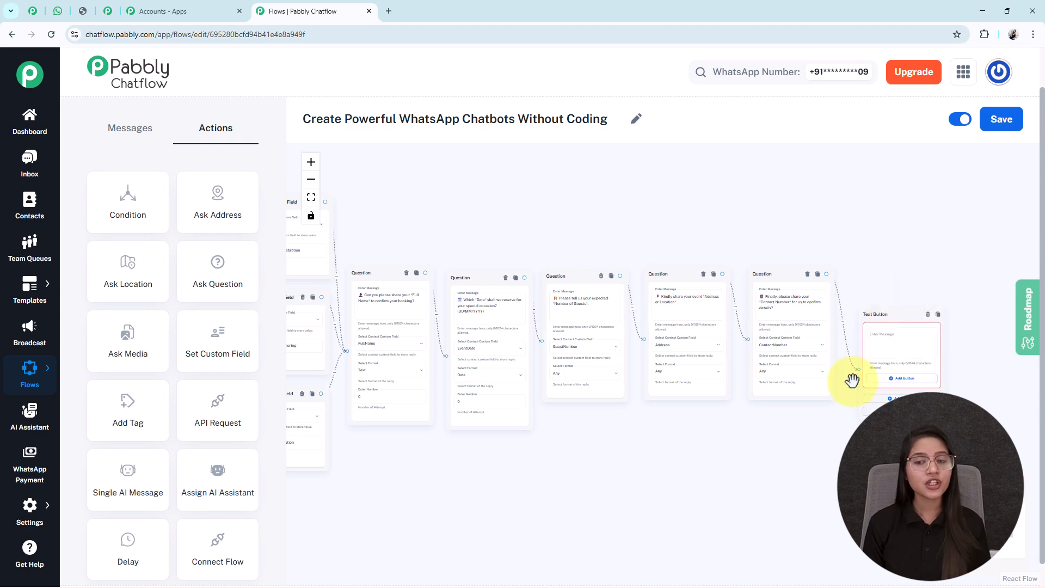
pyautogui.click(123, 131)
# Fill the Text Button message with the "✅ *Your Catering Request is Confirmed*" text containing $FullName, $EventType, $EventDate, $GuestNumber and $Address, and review it.
pyautogui.moveTo(718, 499); pyautogui.dragTo(453, 490)
pyautogui.scroll(5, 611, 401)
pyautogui.moveTo(766, 342); pyautogui.dragTo(768, 371)
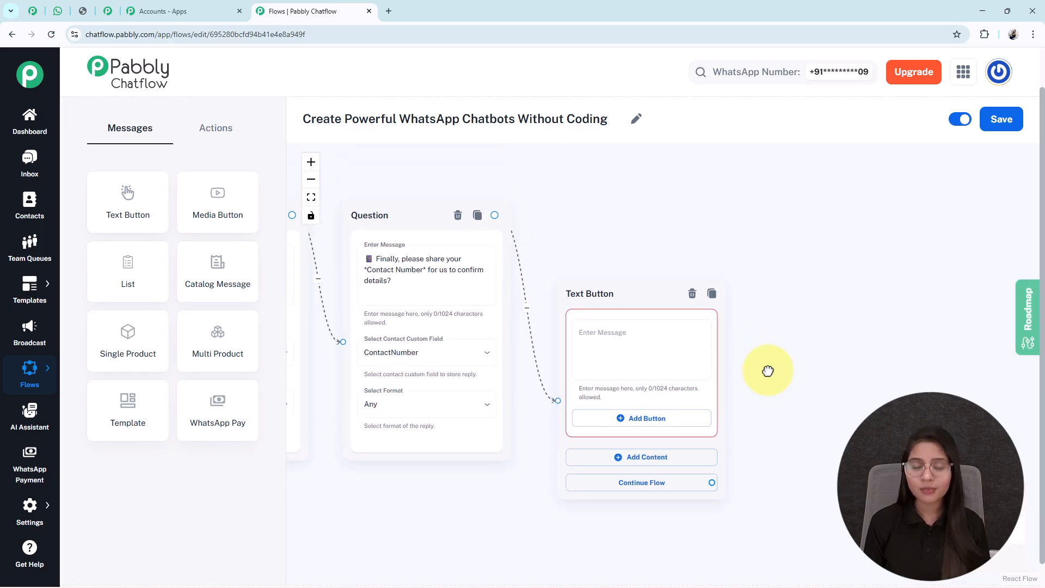
pyautogui.click(707, 369)
pyautogui.hotkey('ctrl', 'v')
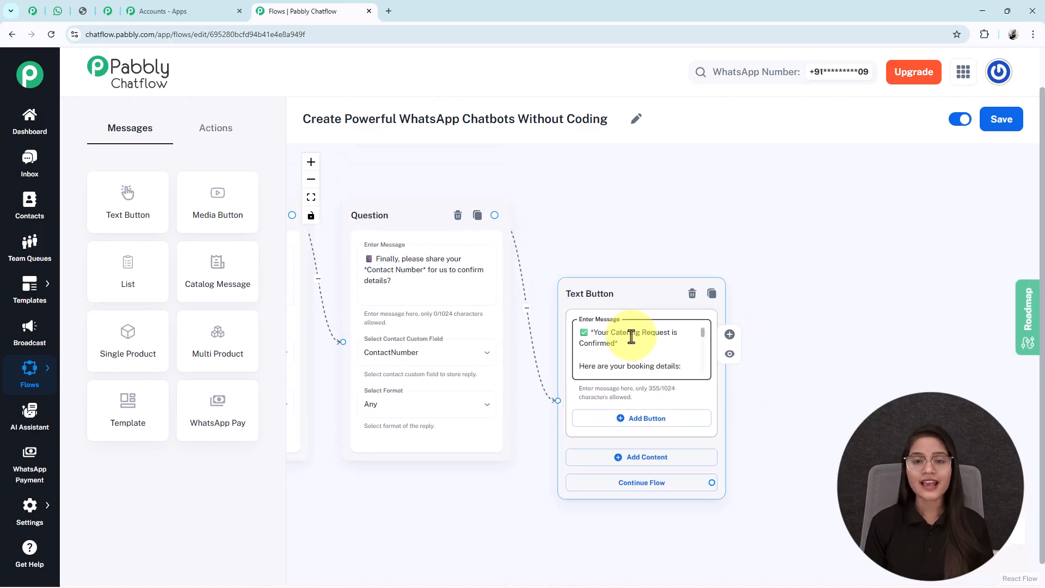
pyautogui.scroll(-3, 632, 336)
pyautogui.scroll(-1, 632, 336)
pyautogui.scroll(-1, 632, 337)
pyautogui.scroll(-1, 632, 337)
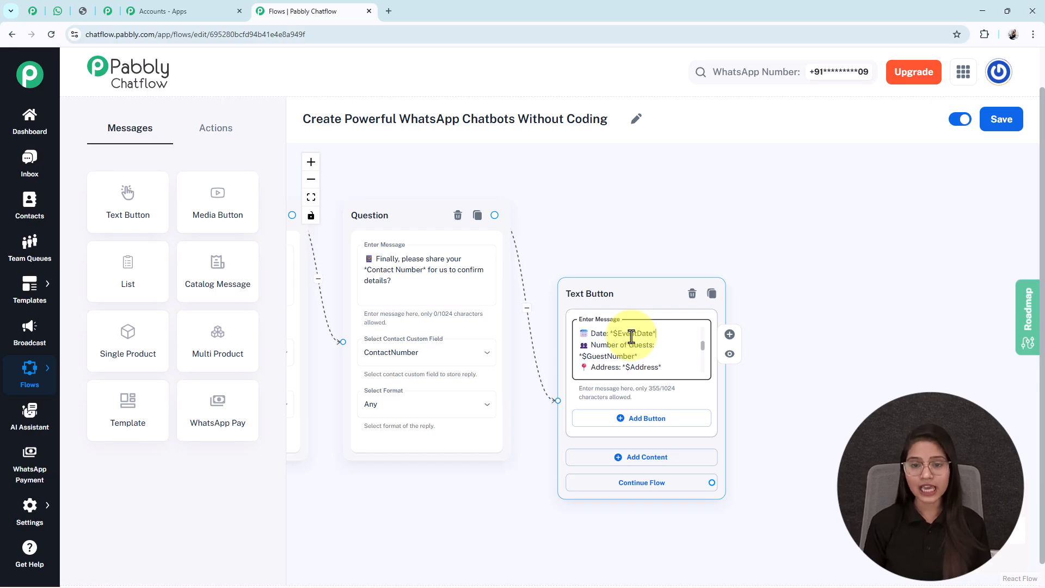
pyautogui.scroll(2, 631, 337)
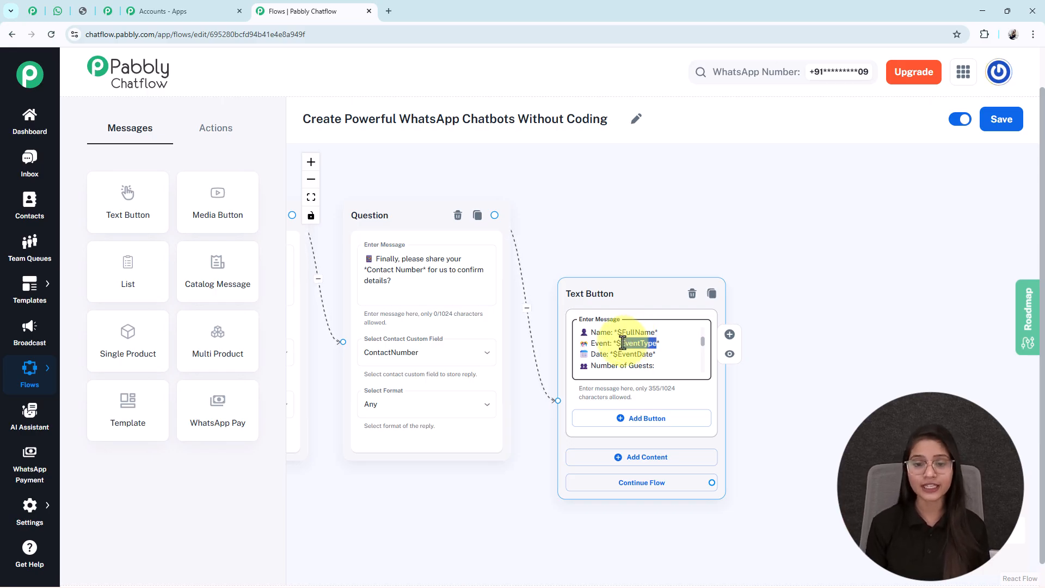
# Compare the confirmation message's placeholders with the custom fields selected in the Contact Custom Field and Question nodes.
pyautogui.scroll(-5, 623, 343)
pyautogui.moveTo(490, 423); pyautogui.dragTo(942, 432)
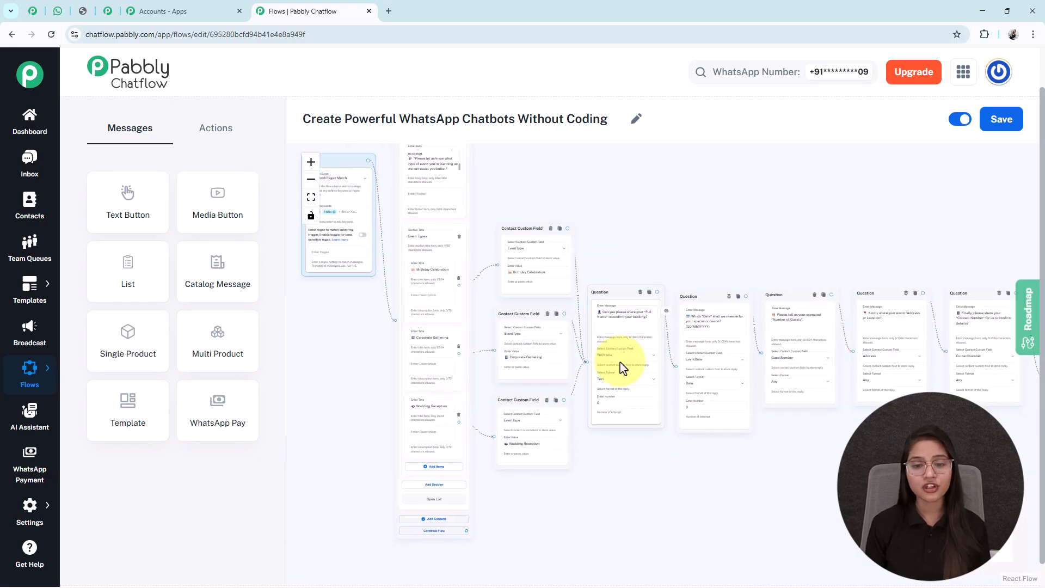
pyautogui.scroll(5, 618, 420)
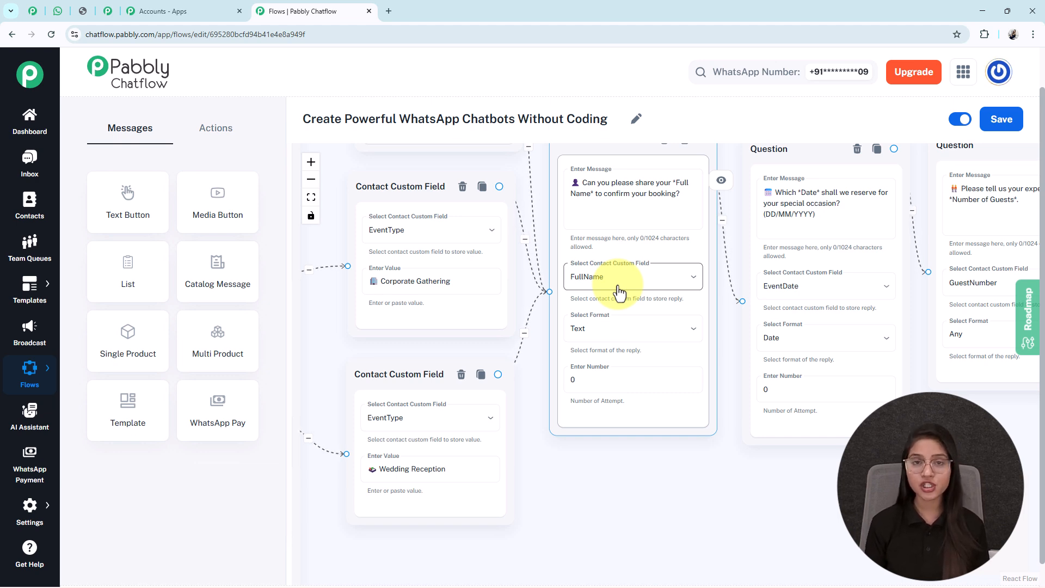
pyautogui.moveTo(723, 439); pyautogui.dragTo(345, 450)
pyautogui.moveTo(949, 466); pyautogui.dragTo(548, 487)
pyautogui.moveTo(882, 475); pyautogui.dragTo(644, 501)
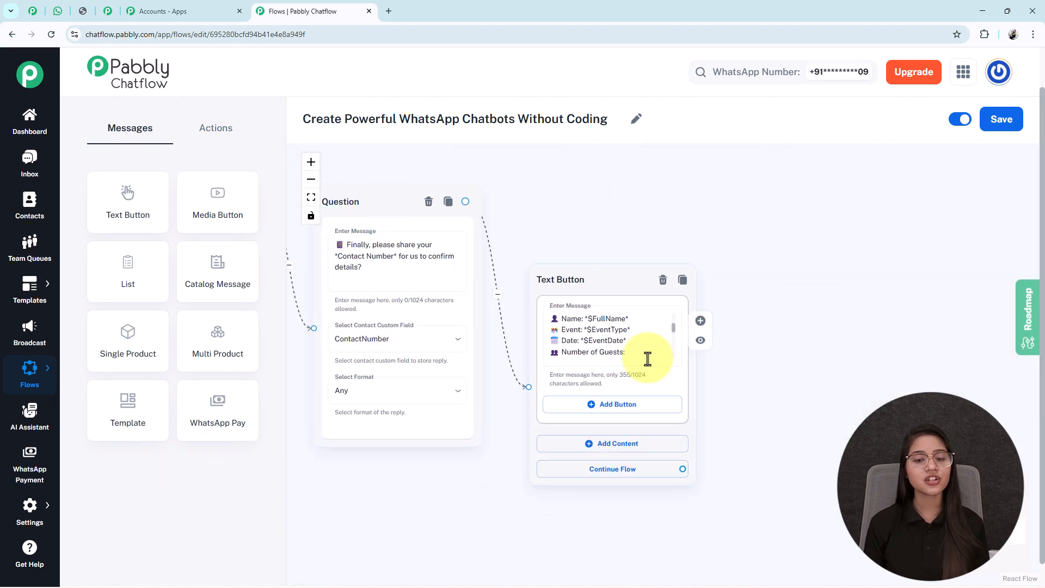
pyautogui.scroll(3, 647, 359)
pyautogui.tripleClick(581, 305)
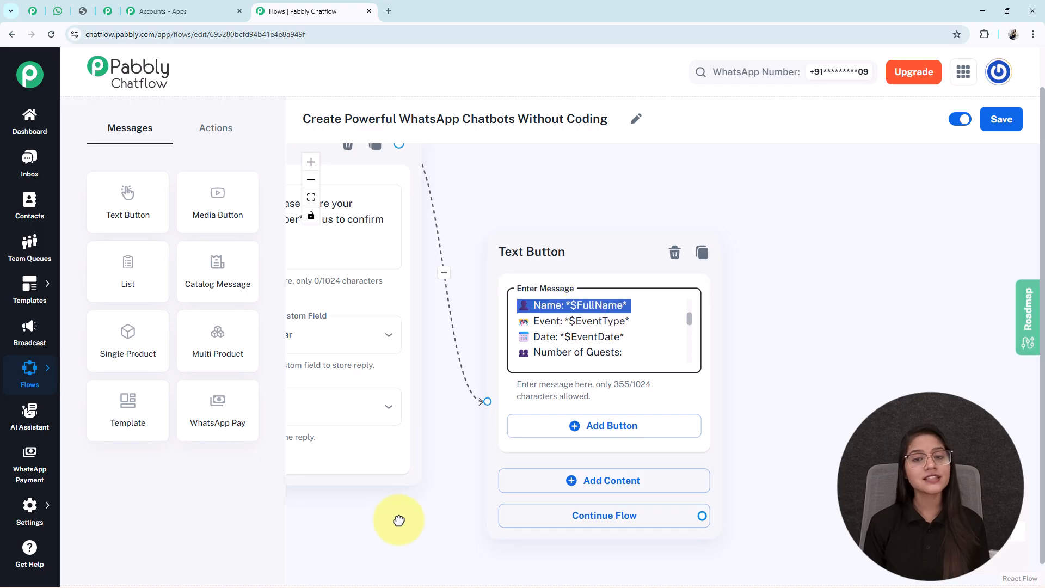
pyautogui.moveTo(392, 518); pyautogui.dragTo(963, 410)
pyautogui.scroll(-5, 833, 399)
pyautogui.moveTo(585, 467); pyautogui.dragTo(797, 532)
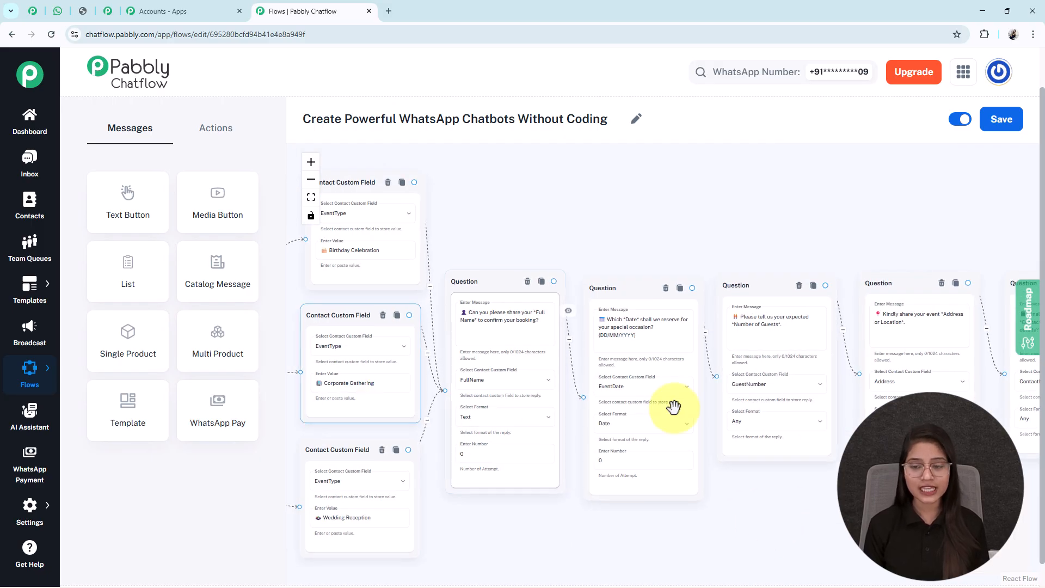
pyautogui.moveTo(730, 493); pyautogui.dragTo(716, 466)
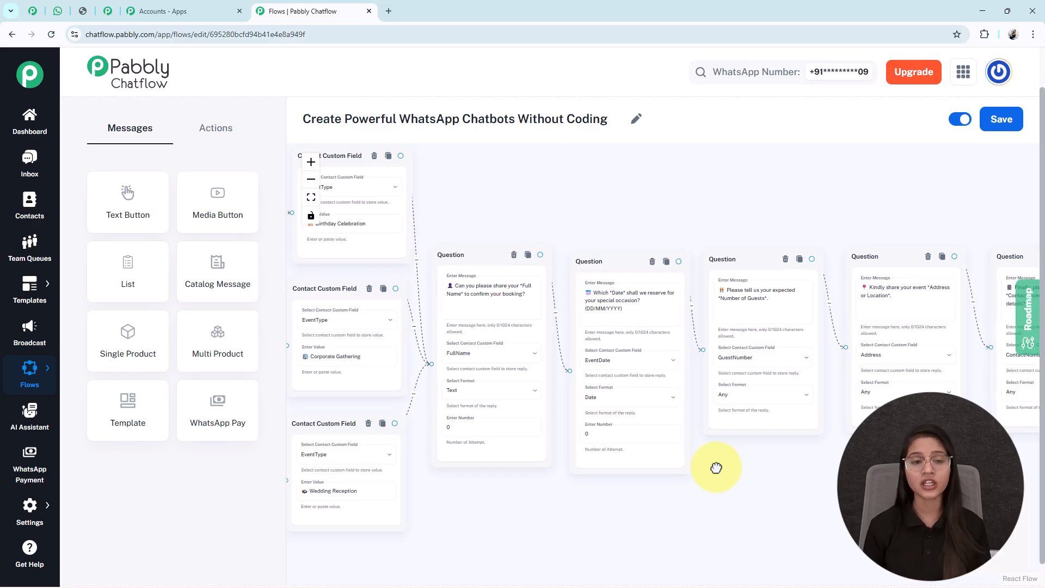
# Fit the whole flow on the canvas and save it.
pyautogui.click(310, 198)
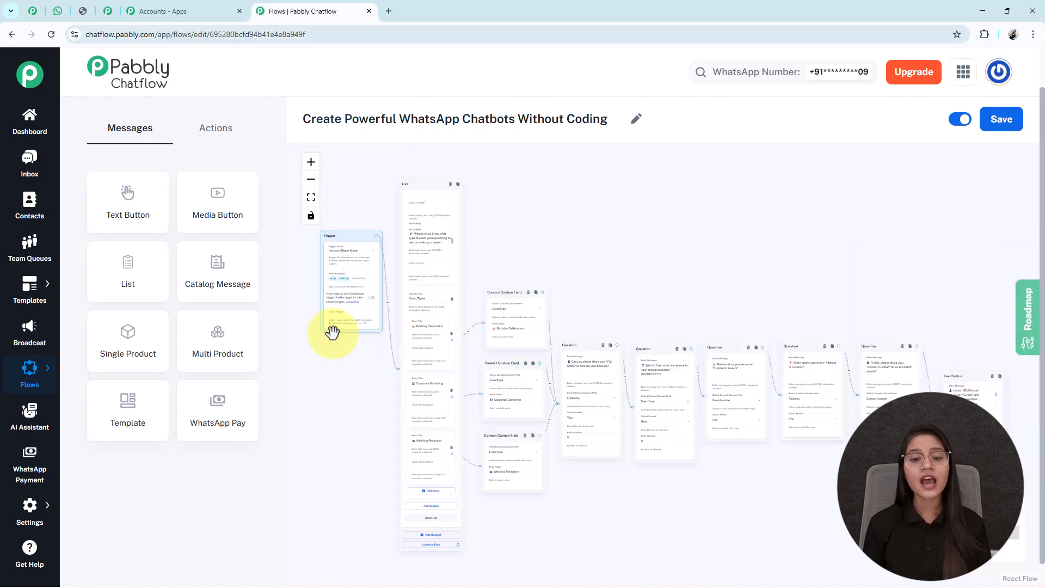
pyautogui.moveTo(759, 477); pyautogui.dragTo(753, 455)
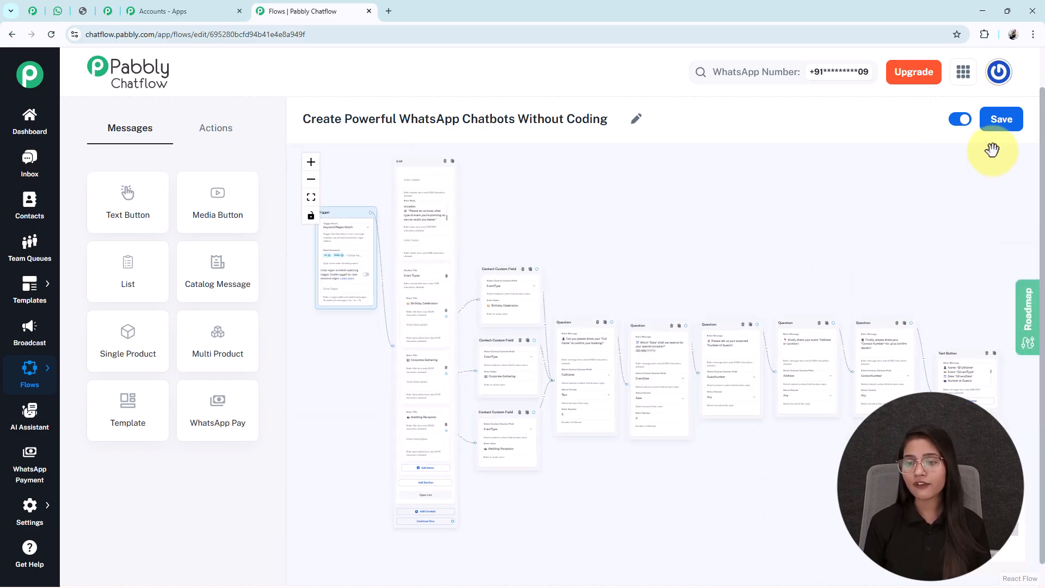
pyautogui.click(1006, 127)
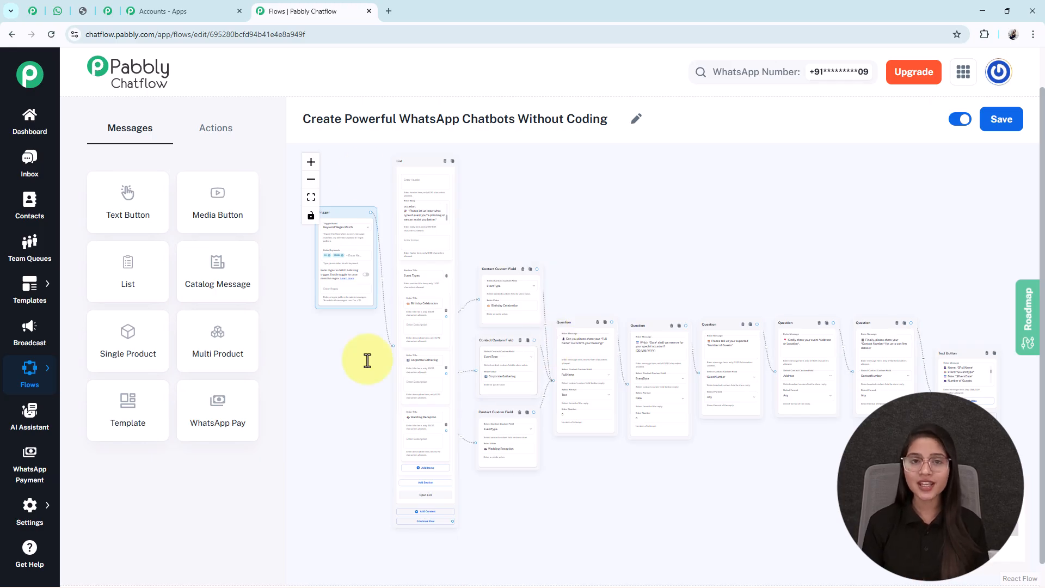
# Switch to WhatsApp Web, review the test booking conversation with Any Business, and return to the Pabbly Chatflow flow.
pyautogui.click(57, 11)
pyautogui.scroll(3, 501, 267)
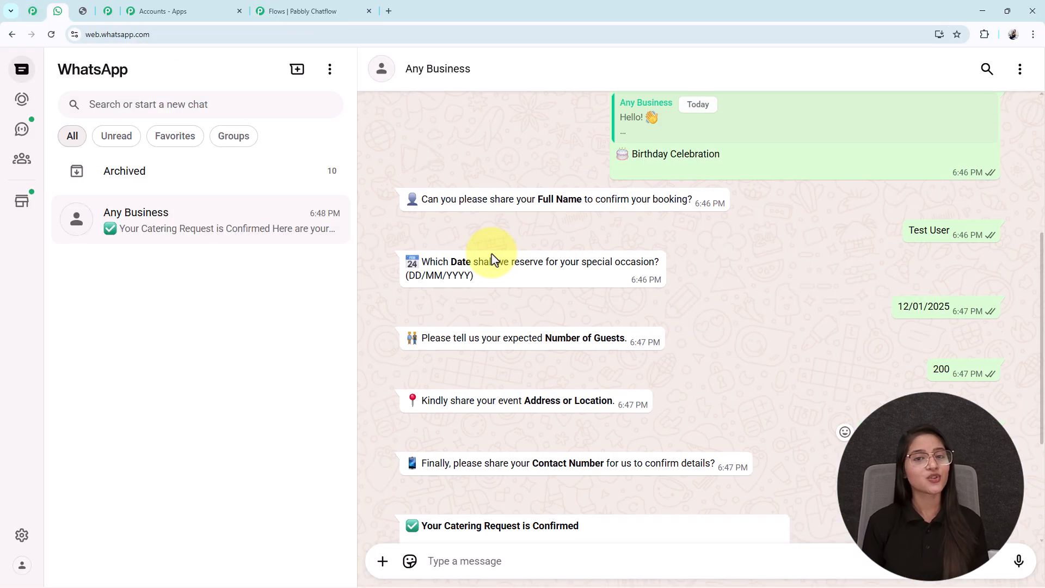
pyautogui.scroll(5, 525, 280)
pyautogui.scroll(-8, 525, 280)
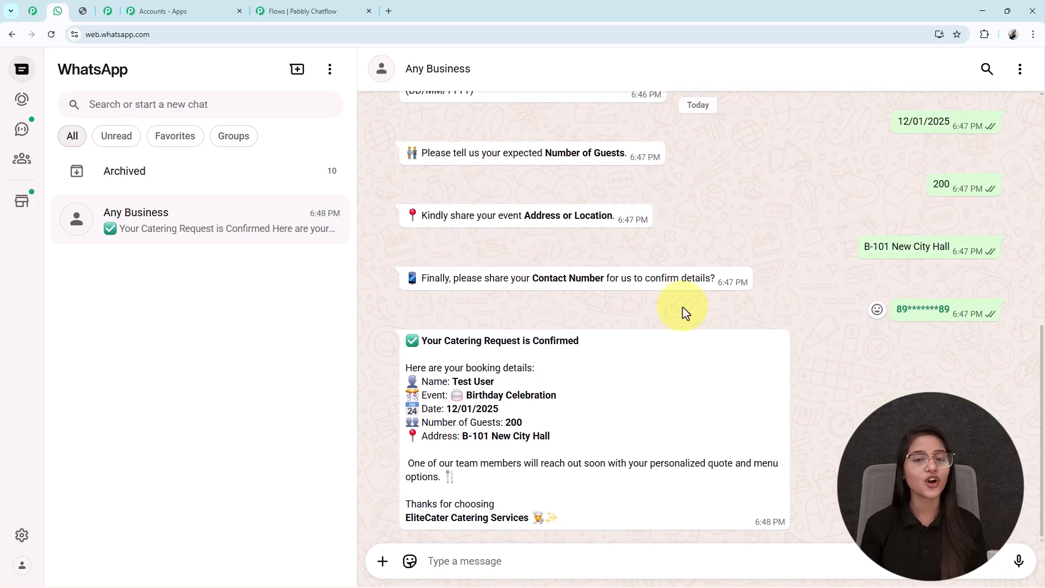
pyautogui.click(297, 13)
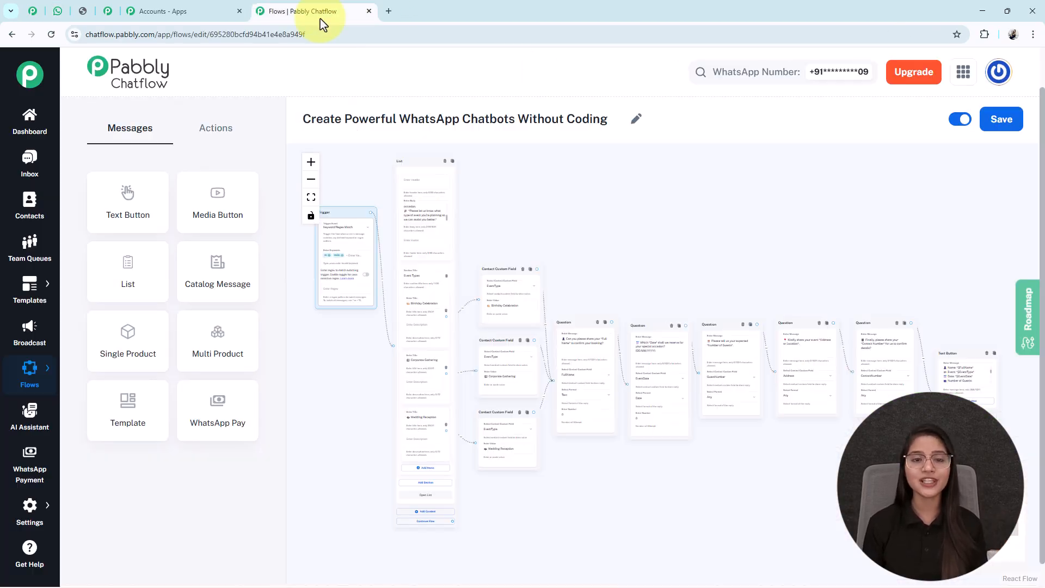